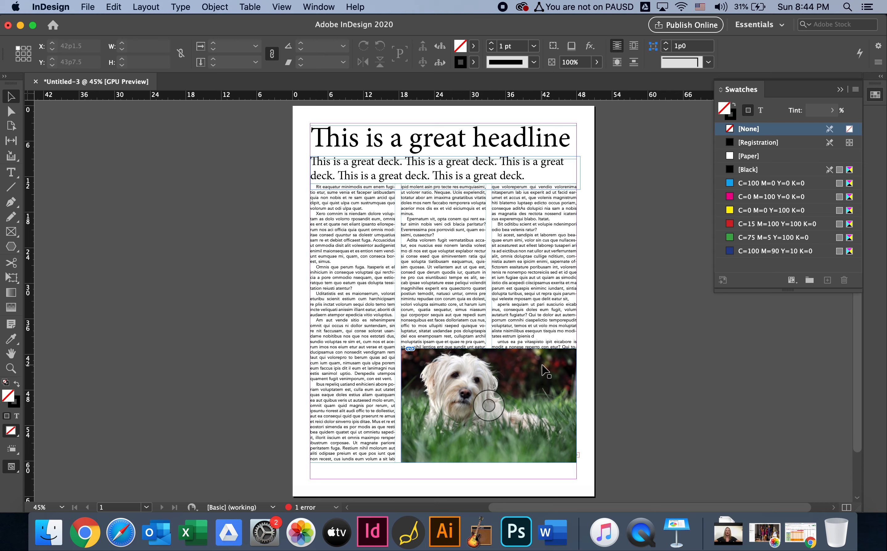
Wrap the body text around the bounding box of the dog photo
{"action": "left_click", "coordinate": [545, 373]}
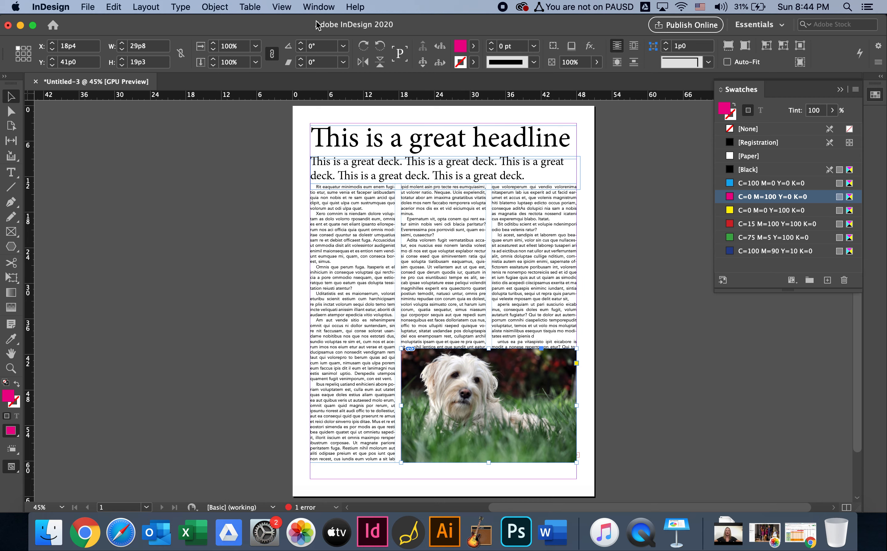
{"action": "left_click", "coordinate": [318, 8]}
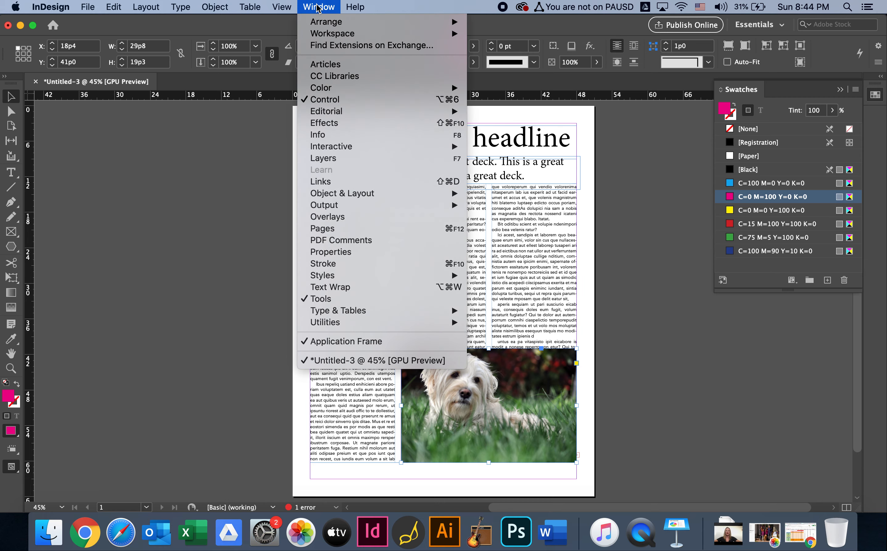
{"action": "left_click", "coordinate": [358, 288]}
{"action": "left_click_drag", "start_coordinate": [444, 211], "coordinate": [189, 237]}
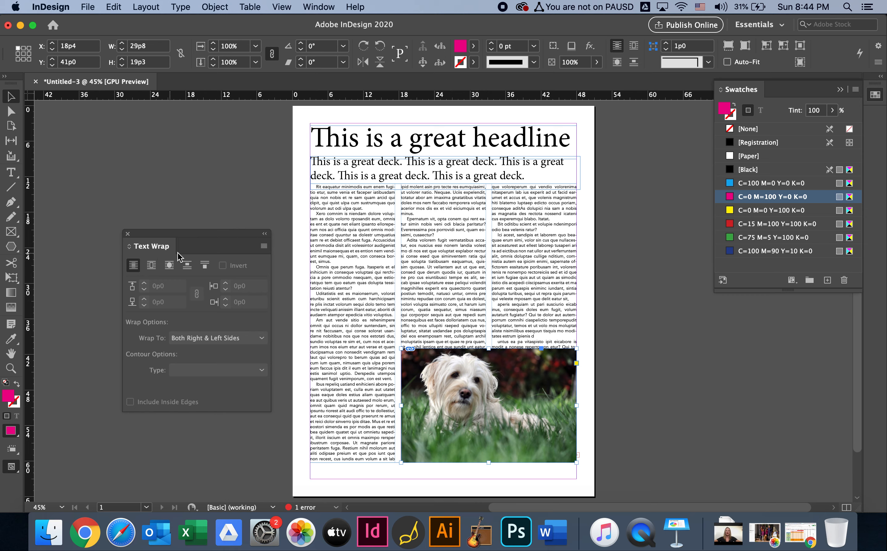
{"action": "left_click", "coordinate": [151, 268]}
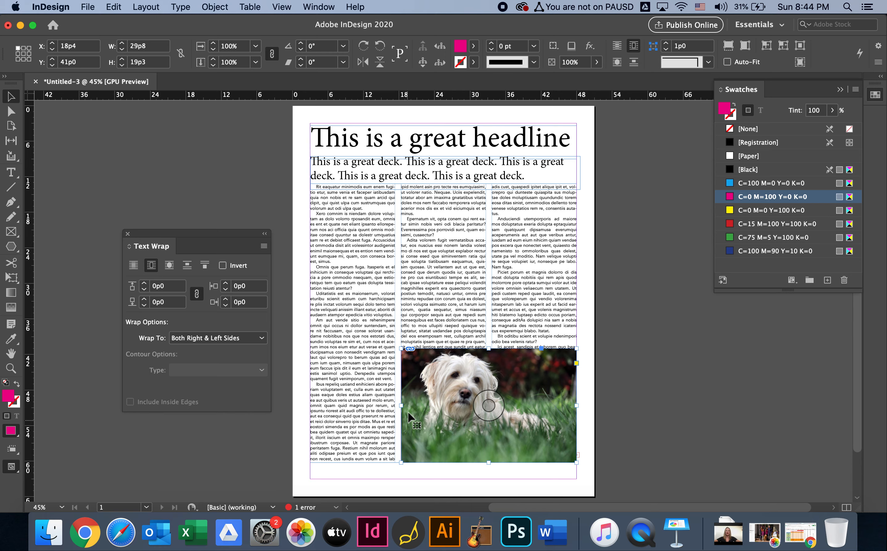
Set the dog photo's text wrap offset to 0p3 on all four sides
{"action": "key", "text": "super+equal"}
{"action": "key", "text": "super+equal"}
{"action": "key", "text": "super+equal"}
{"action": "key", "text": "super+equal"}
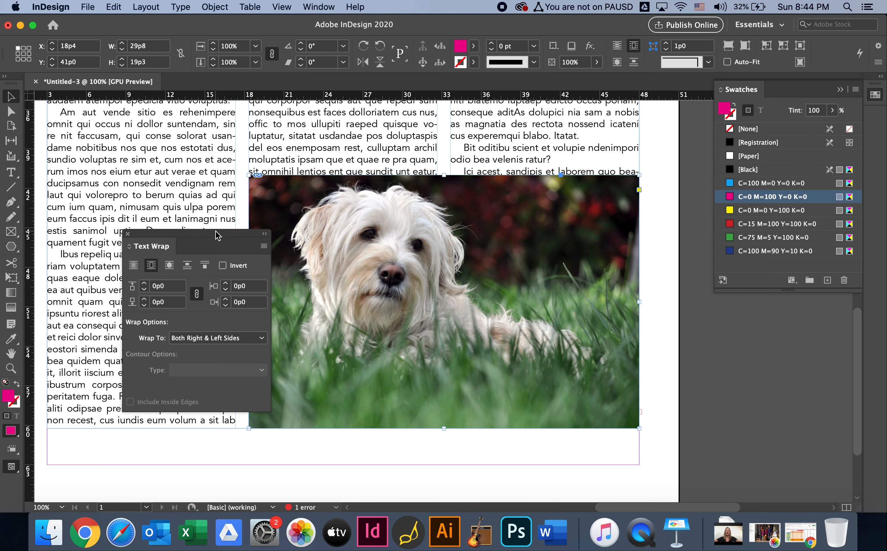
{"action": "left_click_drag", "start_coordinate": [216, 234], "coordinate": [163, 265]}
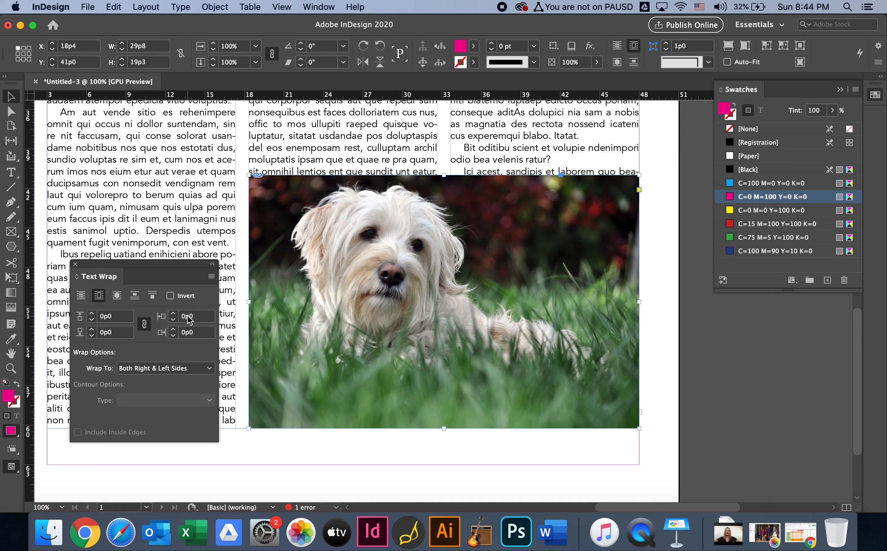
{"action": "left_click", "coordinate": [92, 314]}
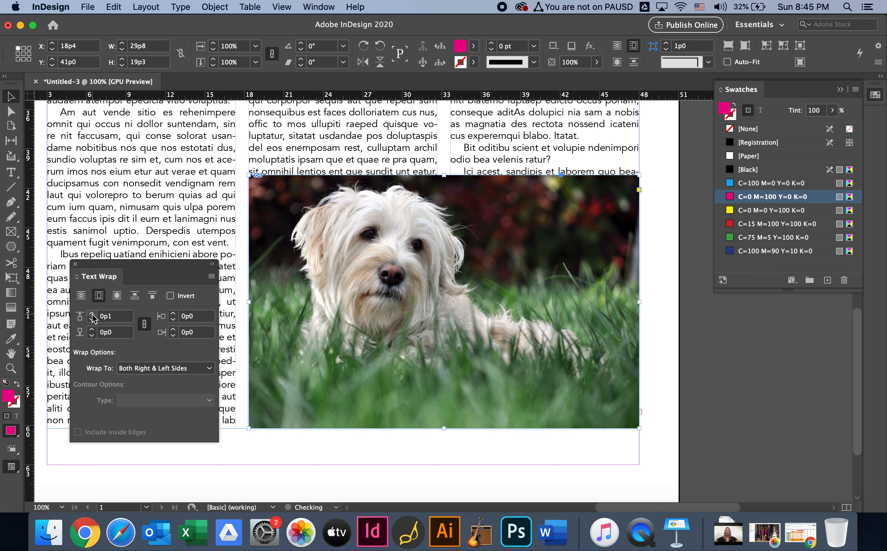
{"action": "left_click", "coordinate": [92, 314]}
{"action": "left_click", "coordinate": [93, 314]}
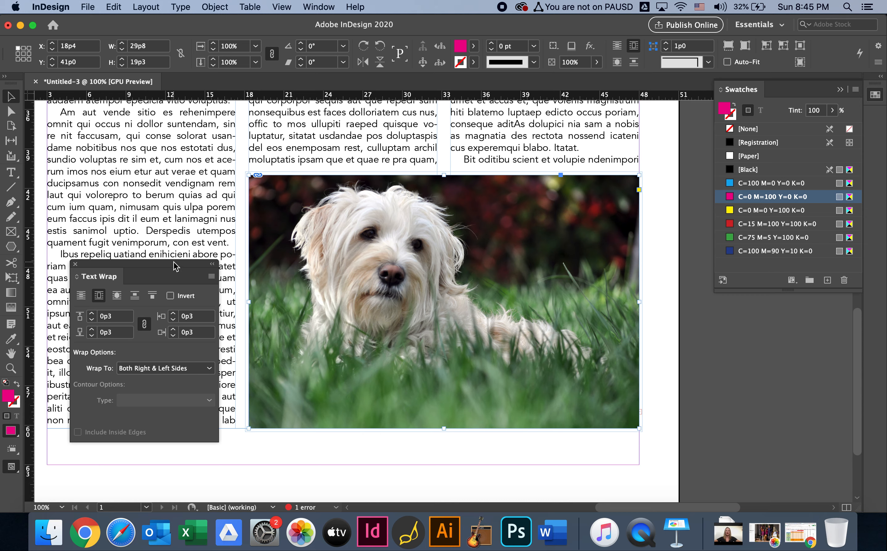
{"action": "left_click_drag", "start_coordinate": [174, 262], "coordinate": [175, 184]}
{"action": "left_click", "coordinate": [181, 430]}
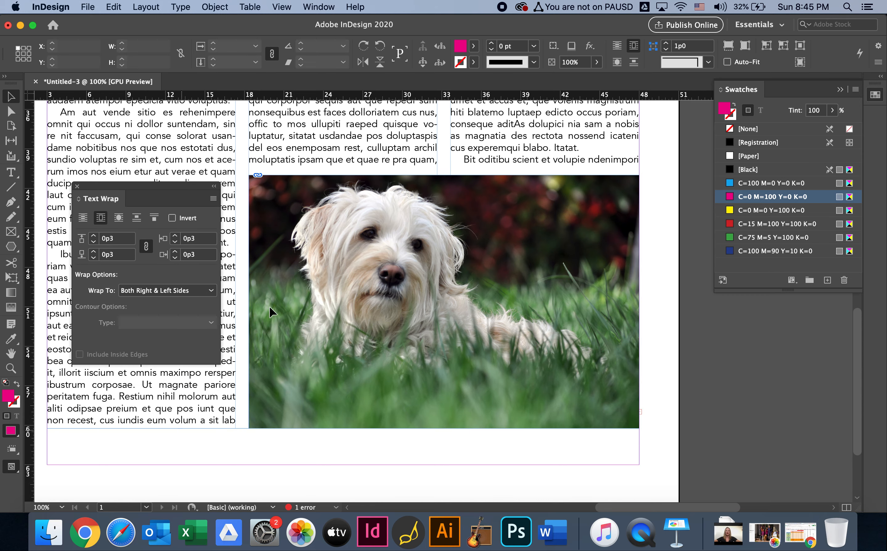
{"action": "left_click", "coordinate": [442, 144]}
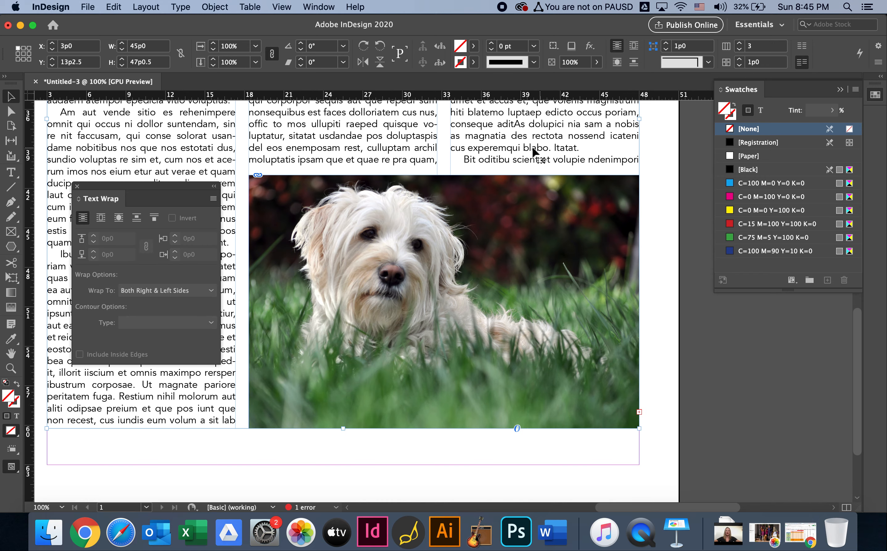
Draw a rectangle about 10p9 wide and 9p9 high straddling the first and second text columns
{"action": "key", "text": "super+0"}
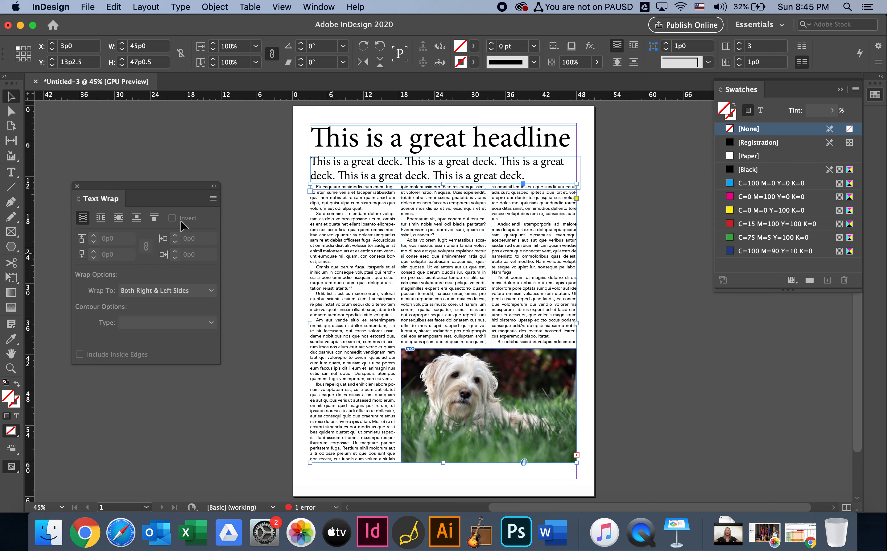
{"action": "left_click", "coordinate": [12, 248]}
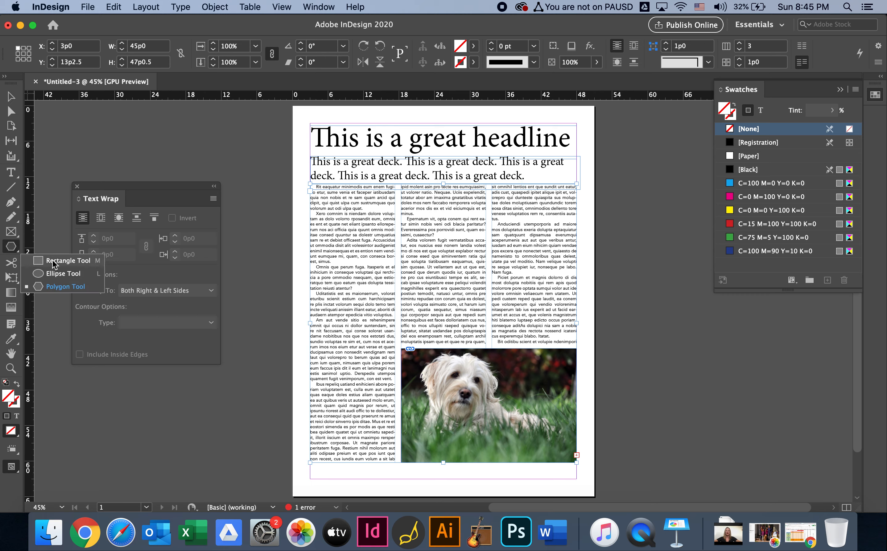
{"action": "left_click", "coordinate": [55, 262]}
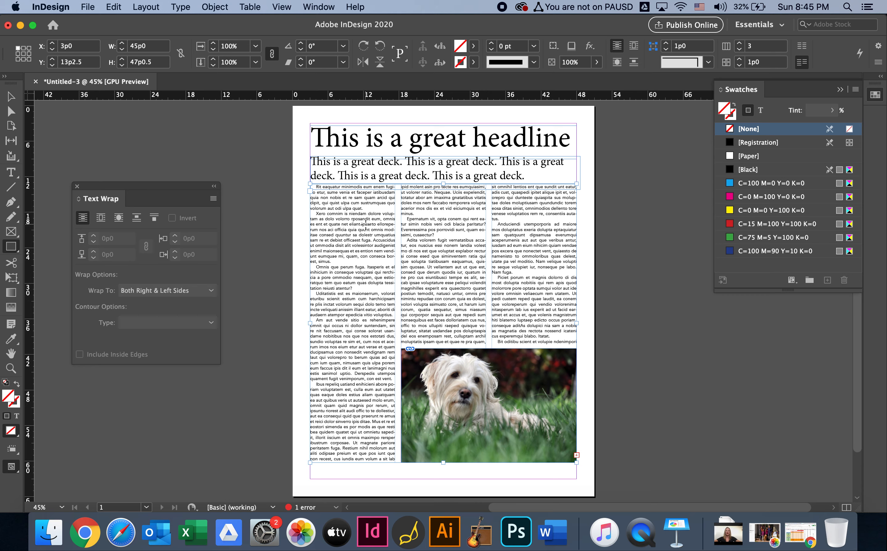
{"action": "left_click_drag", "start_coordinate": [365, 224], "coordinate": [429, 282]}
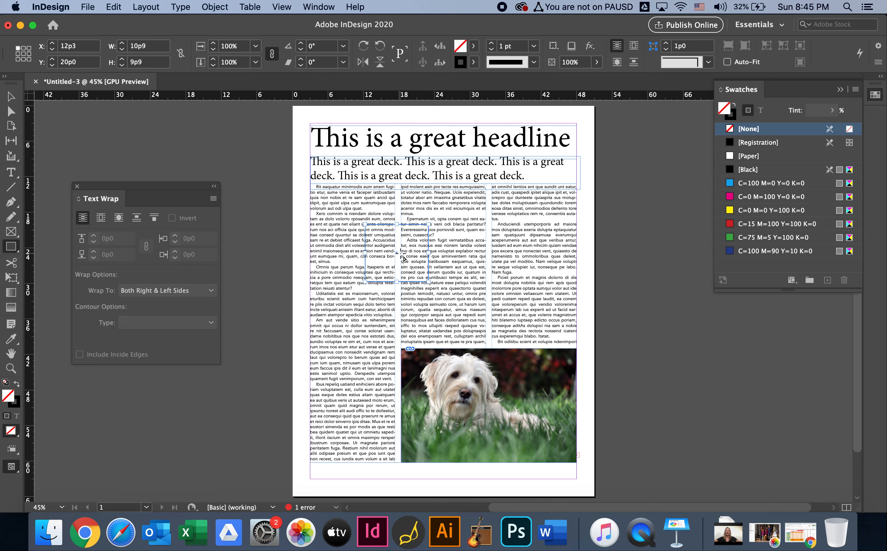
Wrap the body text around the rectangle's bounding box with a 0p6 offset on all sides
{"action": "key", "text": "super+equal"}
{"action": "key", "text": "super+equal"}
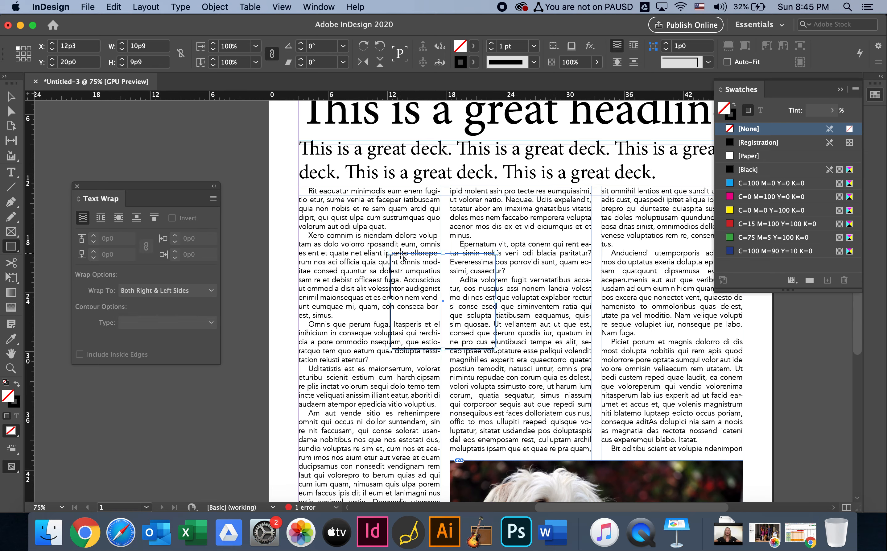
{"action": "left_click", "coordinate": [101, 218]}
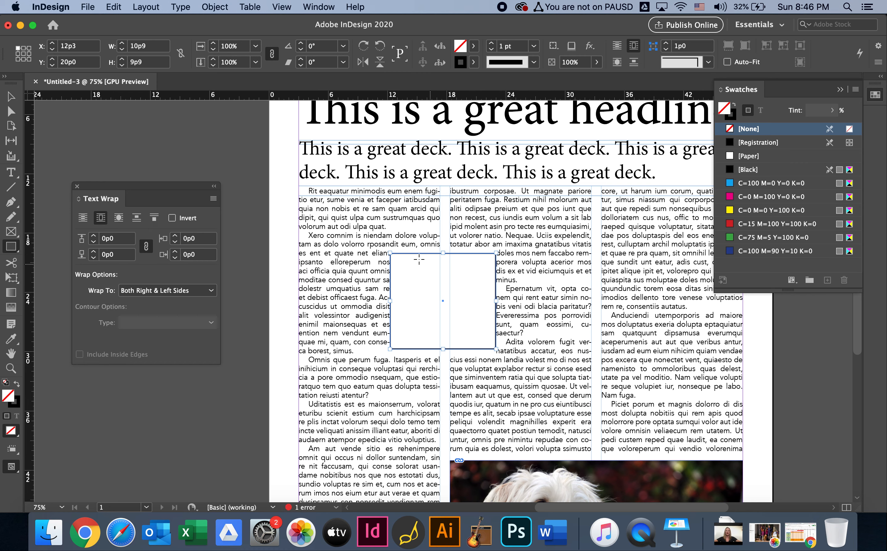
{"action": "left_click", "coordinate": [94, 237]}
{"action": "left_click", "coordinate": [94, 238]}
{"action": "left_click", "coordinate": [94, 238]}
{"action": "left_click", "coordinate": [94, 238]}
{"action": "left_click", "coordinate": [94, 238]}
{"action": "left_click", "coordinate": [94, 238]}
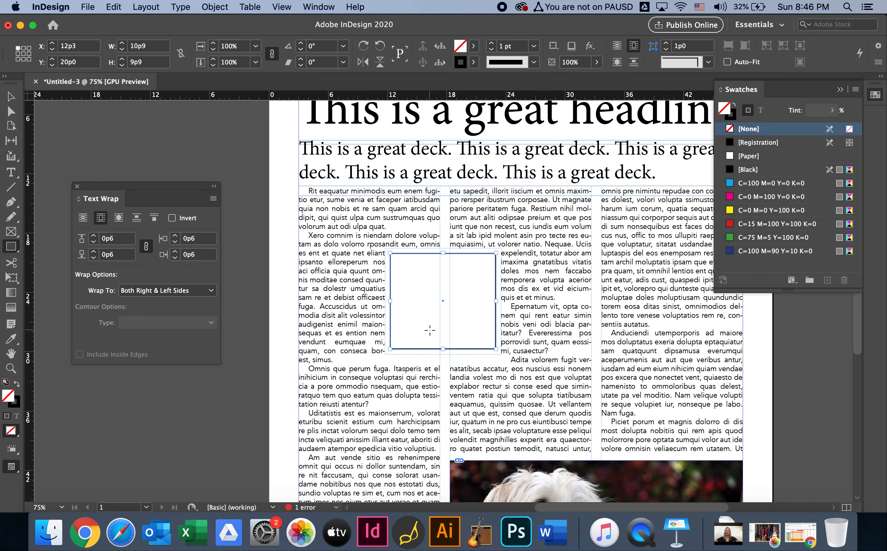
Nudge the rectangle between the columns down to a Y position of 20p4
{"action": "key", "text": "v"}
{"action": "left_click", "coordinate": [467, 330]}
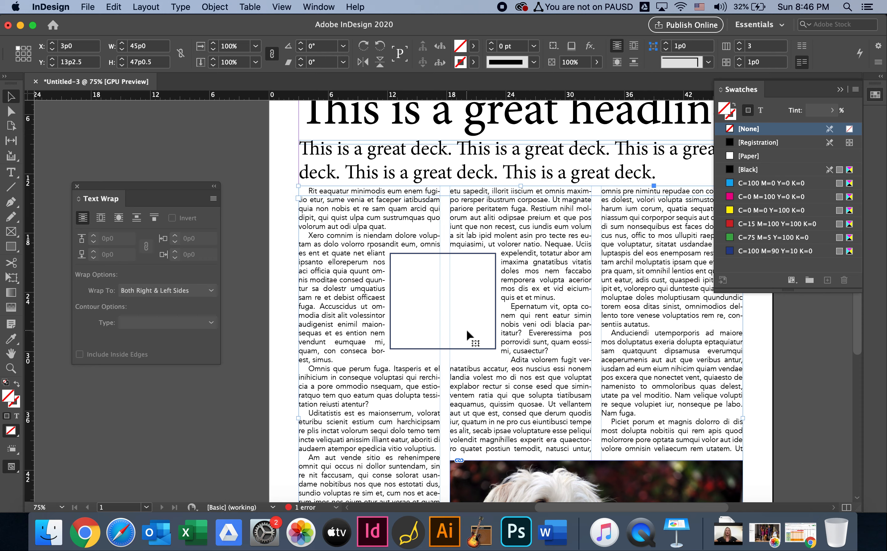
{"action": "left_click", "coordinate": [487, 349]}
{"action": "key", "text": "Down"}
{"action": "key", "text": "Down"}
{"action": "key", "text": "Down"}
{"action": "key", "text": "Down"}
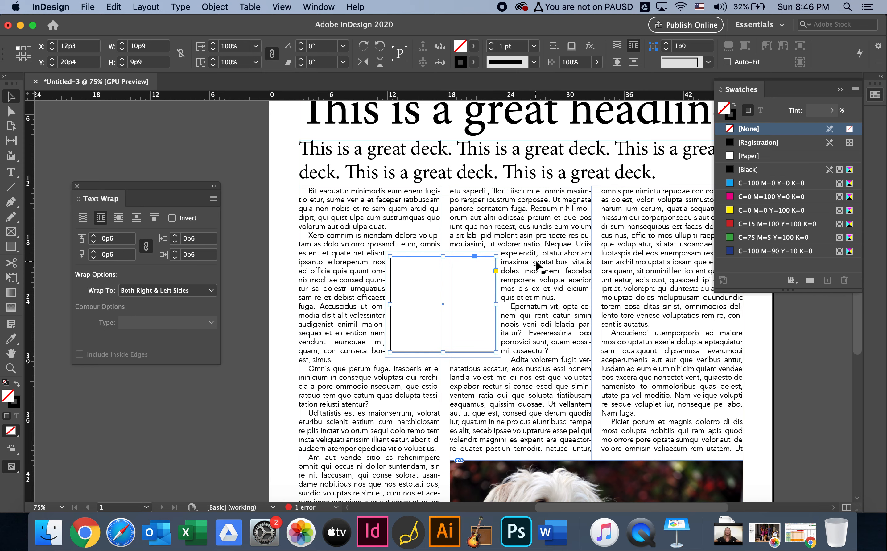
Copy the passage from "mos ullupiti" to "enemposam" in the third column into a new text frame about 9p8 by 10p5 beside that column
{"action": "scroll", "coordinate": [584, 303], "scroll_direction": "right", "scroll_amount": 5}
{"action": "scroll", "coordinate": [584, 302], "scroll_direction": "down", "scroll_amount": 2}
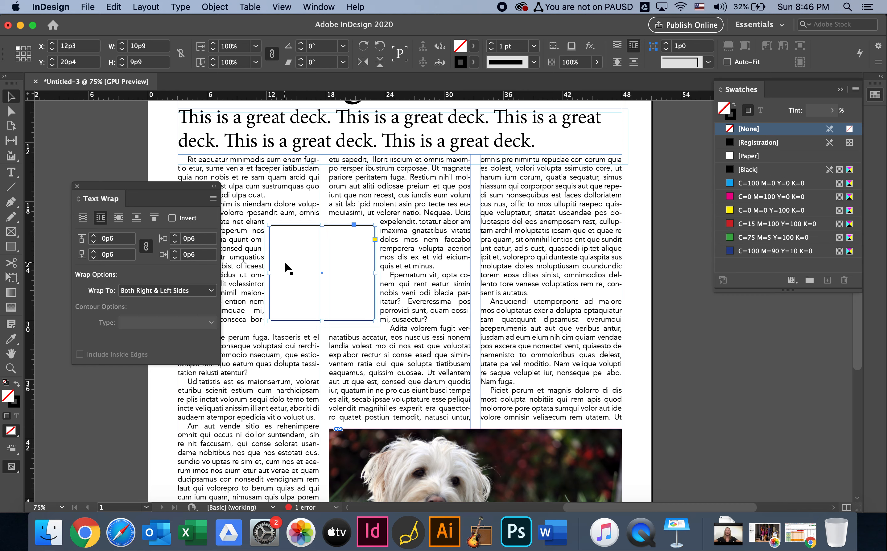
{"action": "left_click", "coordinate": [11, 172]}
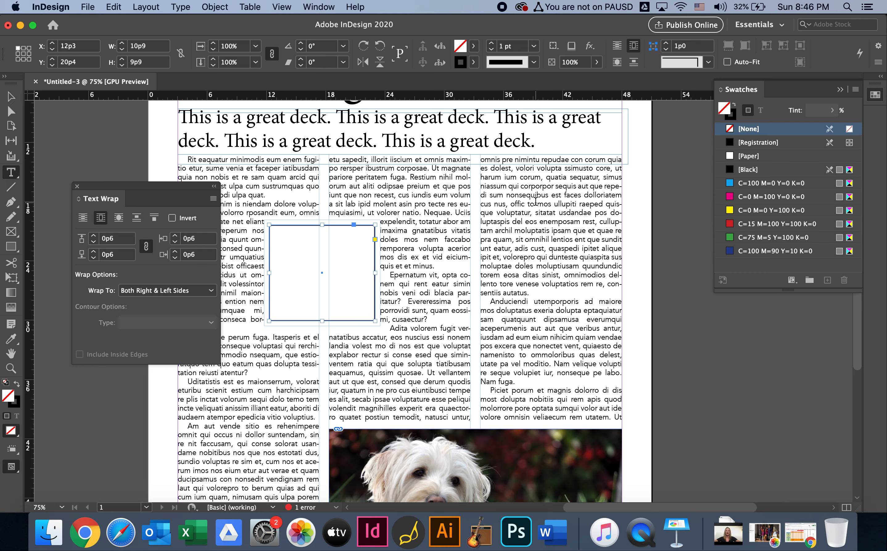
{"action": "left_click_drag", "start_coordinate": [537, 204], "coordinate": [579, 223]}
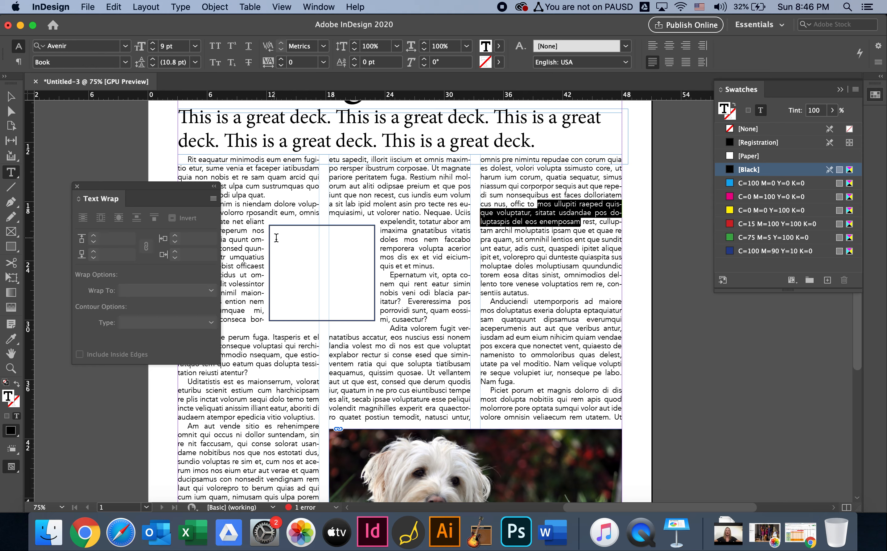
{"action": "mouse_move", "coordinate": [719, 383]}
{"action": "left_mouse_down"}
{"action": "mouse_move", "coordinate": [677, 353]}
{"action": "mouse_move", "coordinate": [652, 295]}
{"action": "mouse_move", "coordinate": [620, 290]}
{"action": "mouse_move", "coordinate": [623, 278]}
{"action": "left_mouse_up"}
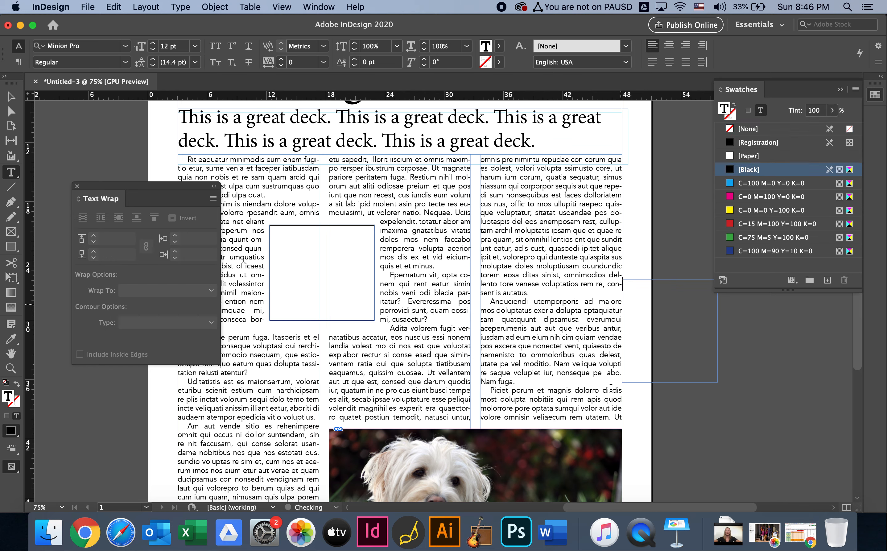
{"action": "key", "text": "super+v"}
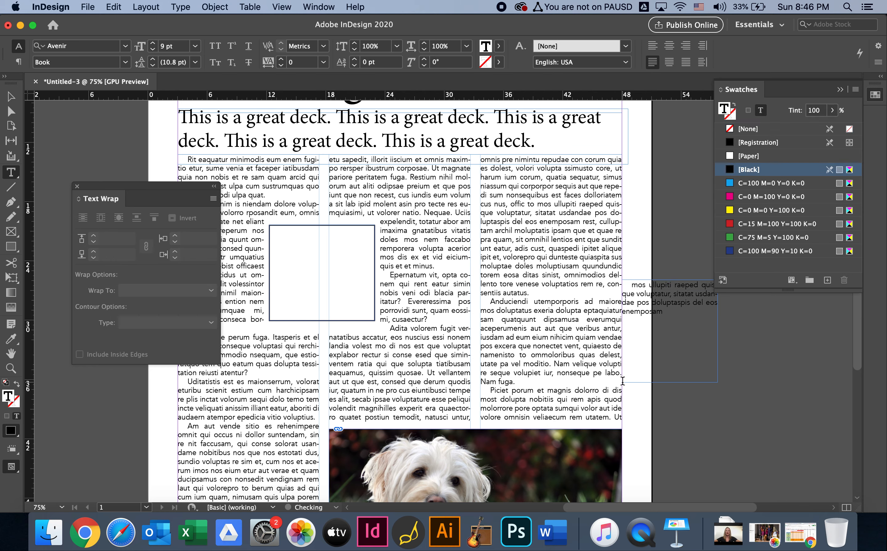
Set the first-line indent of the copied passage to 0
{"action": "key", "text": "super+a"}
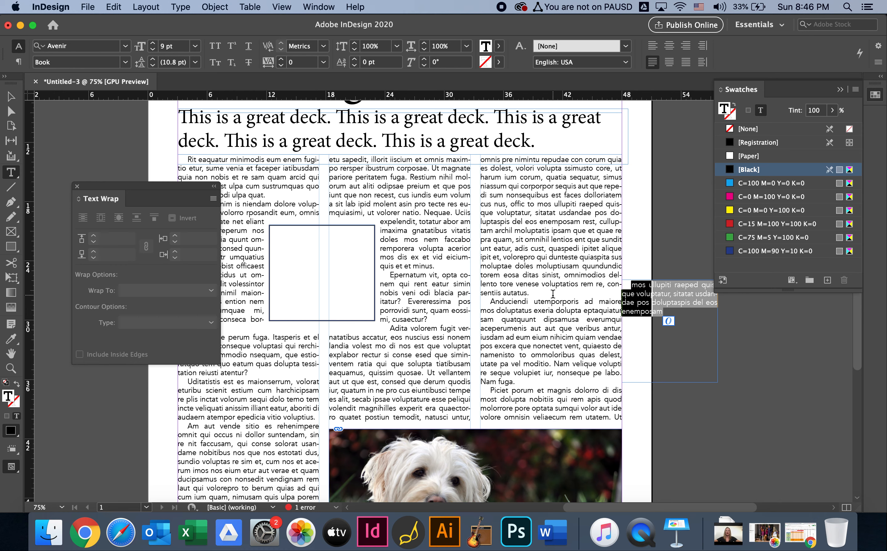
{"action": "left_click", "coordinate": [19, 64]}
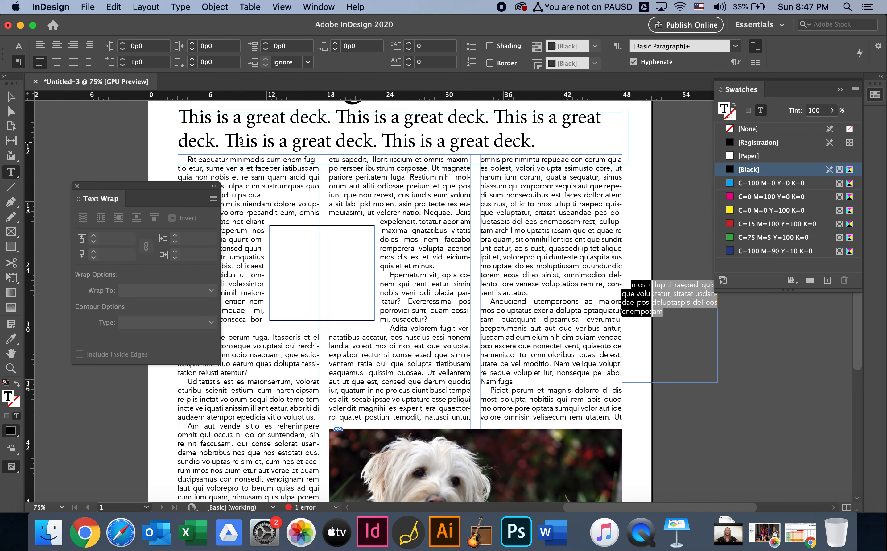
{"action": "left_click", "coordinate": [128, 62]}
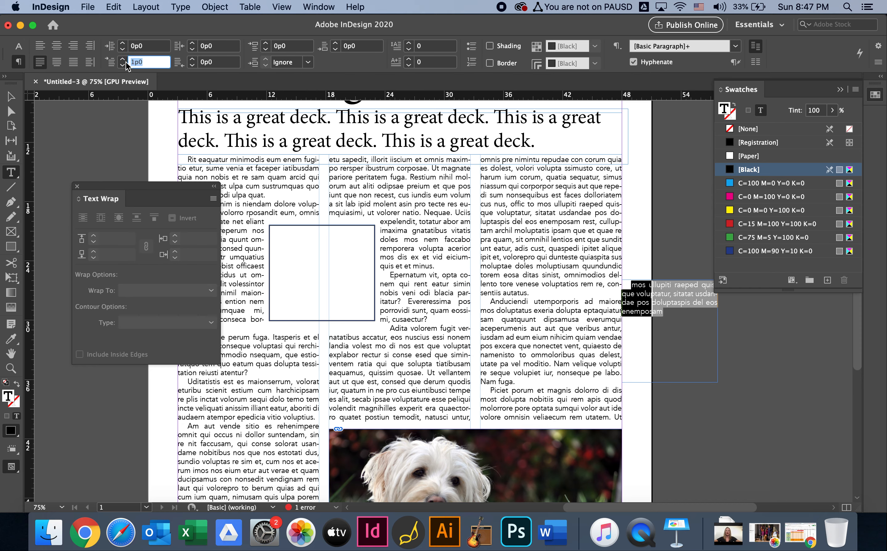
{"action": "type", "text": "0"}
{"action": "key", "text": "Return"}
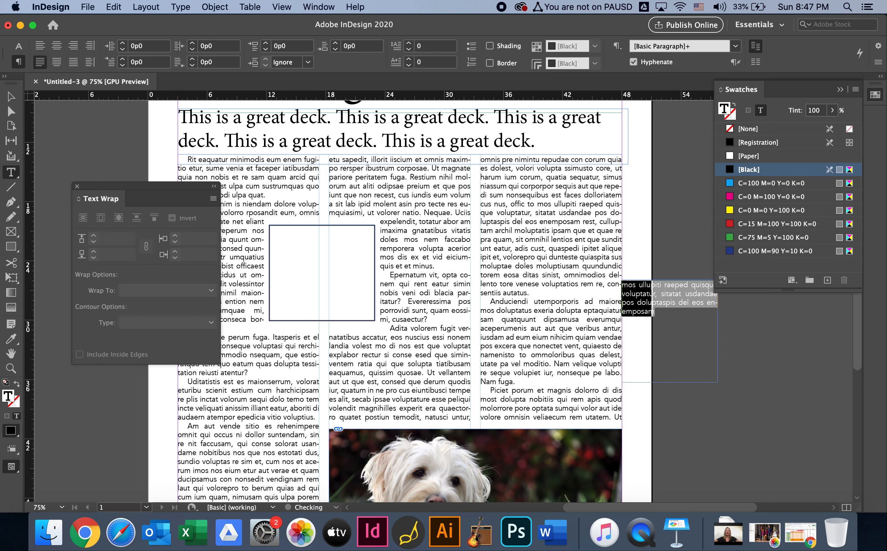
Format the copied passage as centred 13 pt text in the Heavy font style
{"action": "left_click", "coordinate": [19, 46]}
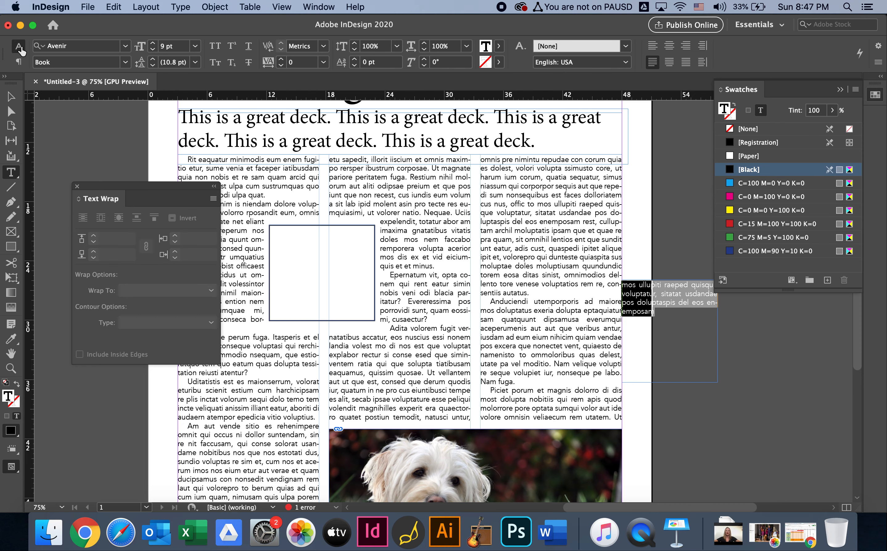
{"action": "key", "text": "super+shift+period"}
{"action": "key", "text": "super+shift+period"}
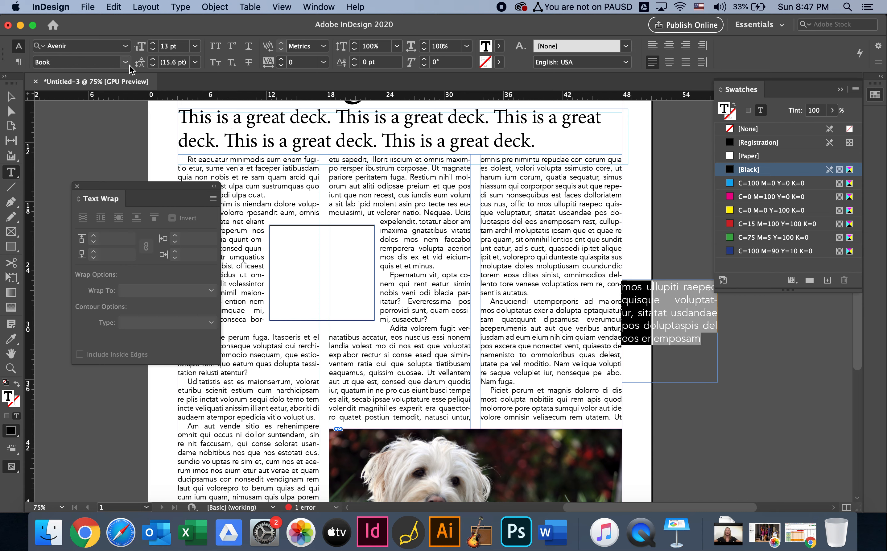
{"action": "key", "text": "super+shift+c"}
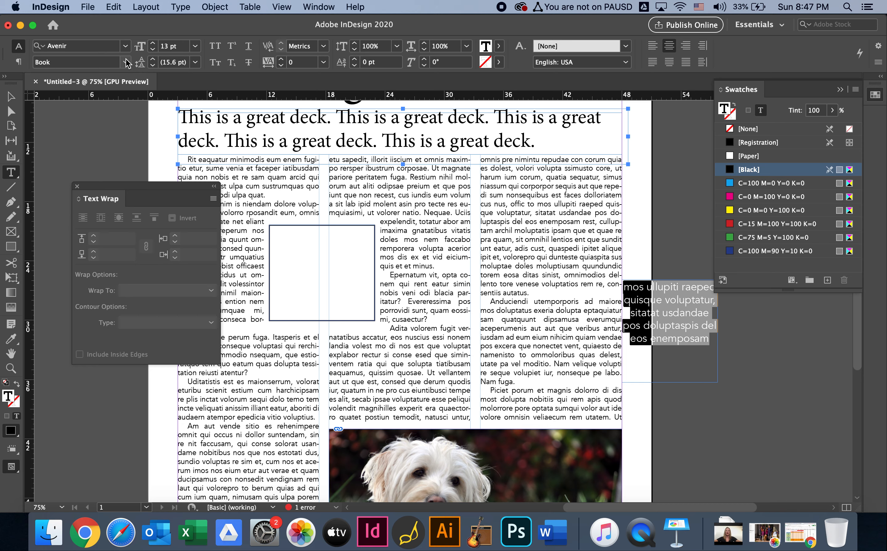
{"action": "left_click", "coordinate": [126, 63]}
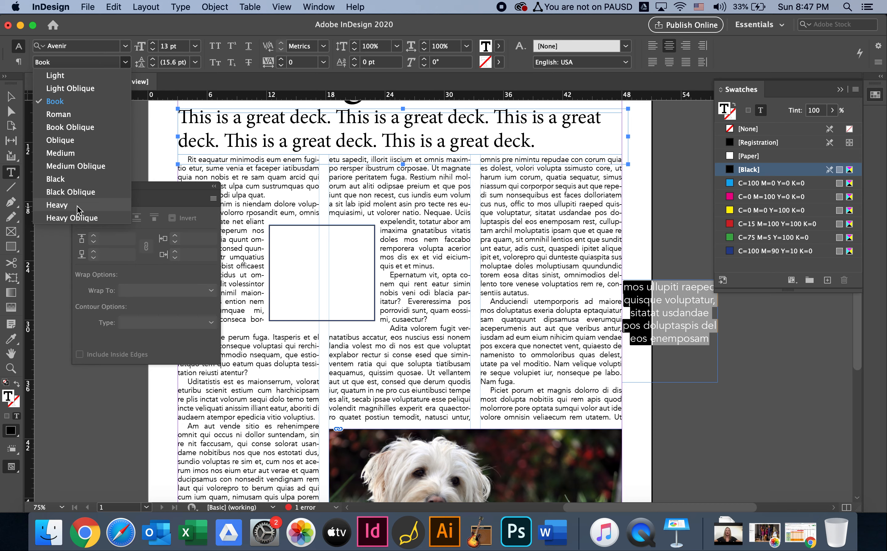
{"action": "left_click", "coordinate": [72, 205]}
Move the pull quote's text frame slightly away from the third column and set it to ignore text wrap
{"action": "left_click", "coordinate": [11, 97]}
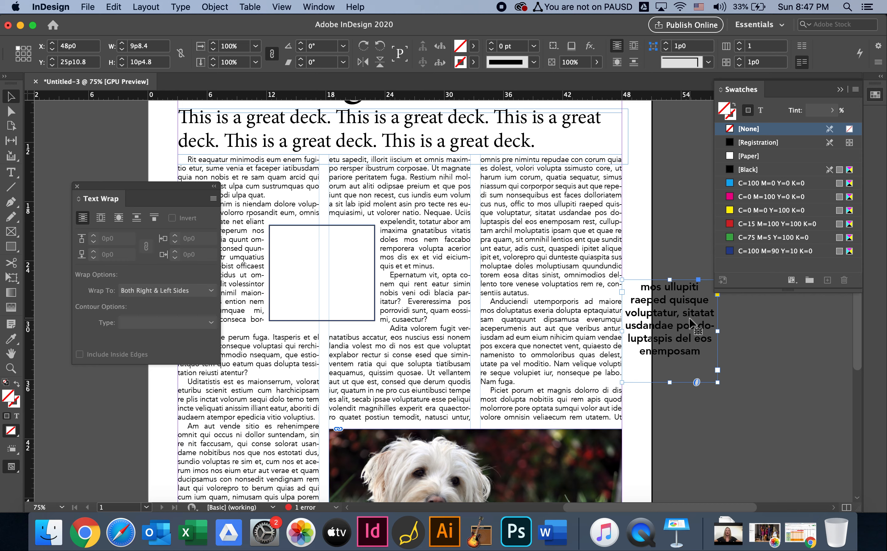
{"action": "mouse_move", "coordinate": [691, 319]}
{"action": "left_mouse_down"}
{"action": "mouse_move", "coordinate": [452, 319]}
{"action": "mouse_move", "coordinate": [419, 313]}
{"action": "mouse_move", "coordinate": [388, 292]}
{"action": "mouse_move", "coordinate": [366, 293]}
{"action": "mouse_move", "coordinate": [388, 304]}
{"action": "mouse_move", "coordinate": [331, 265]}
{"action": "mouse_move", "coordinate": [389, 261]}
{"action": "mouse_move", "coordinate": [643, 288]}
{"action": "mouse_move", "coordinate": [573, 314]}
{"action": "mouse_move", "coordinate": [688, 355]}
{"action": "mouse_move", "coordinate": [699, 336]}
{"action": "left_mouse_up"}
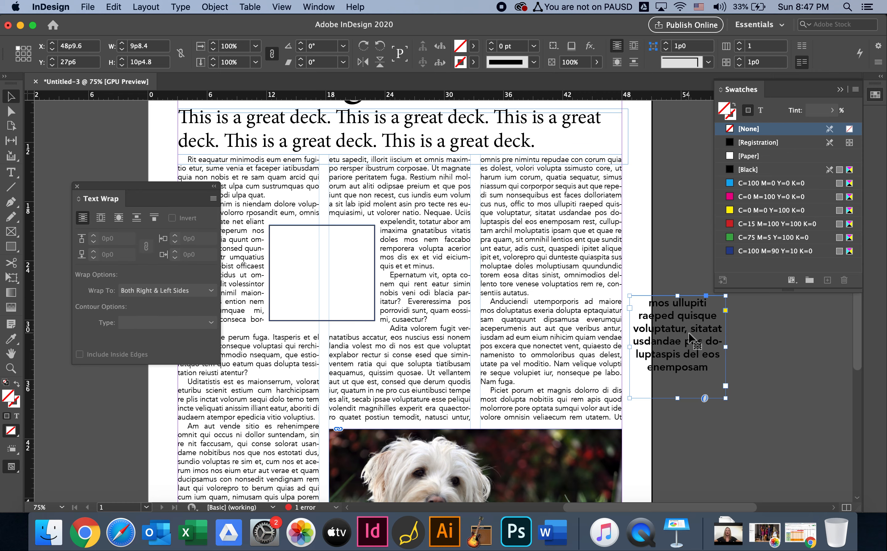
{"action": "right_click", "coordinate": [690, 337]}
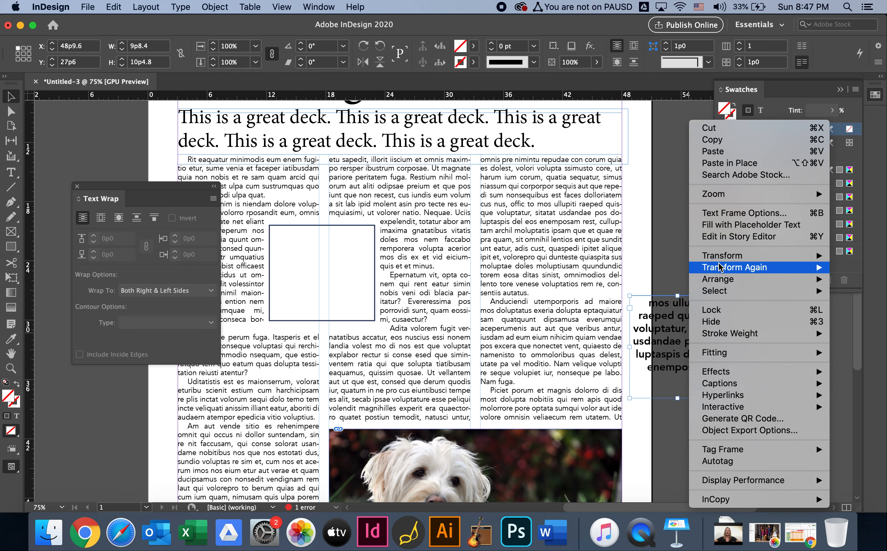
{"action": "left_click", "coordinate": [720, 214]}
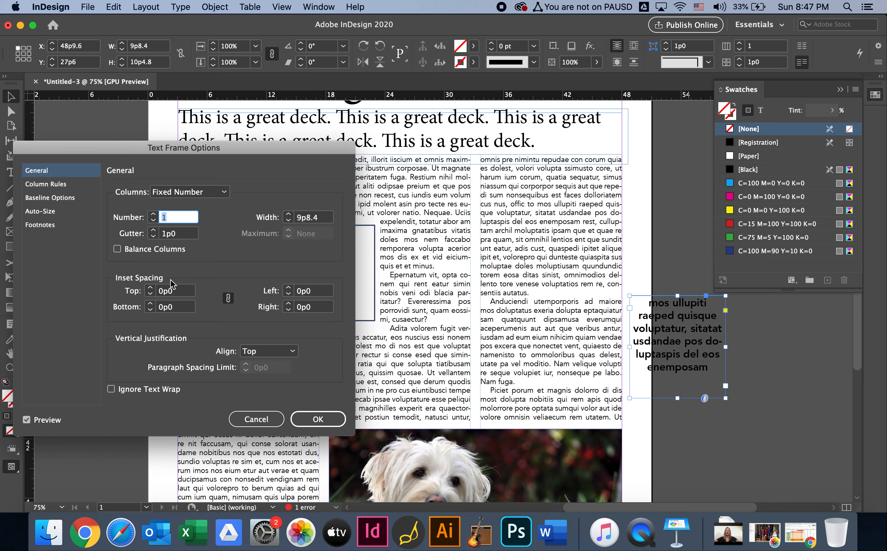
{"action": "left_click", "coordinate": [112, 390]}
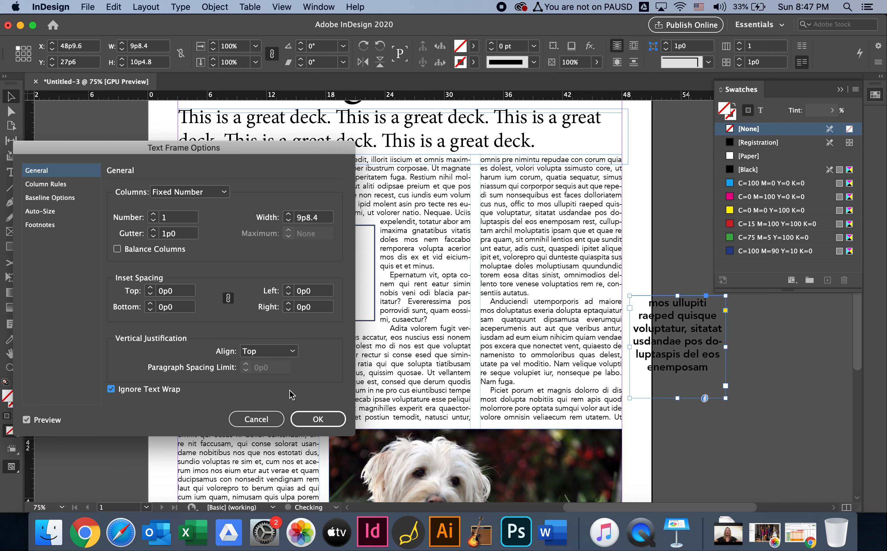
{"action": "left_click", "coordinate": [318, 419]}
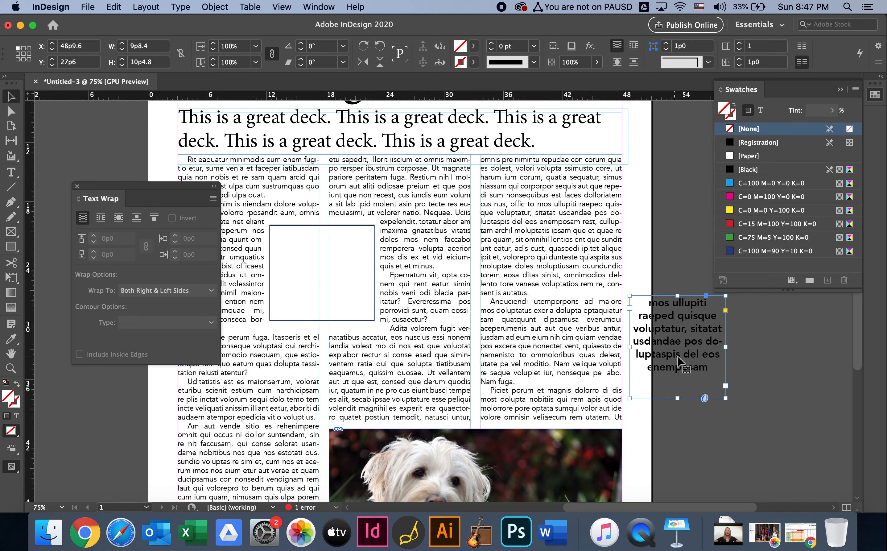
Place the quote frame inside the rectangle between the first two columns and show the page in preview mode
{"action": "left_click_drag", "start_coordinate": [688, 367], "coordinate": [337, 306]}
{"action": "left_click", "coordinate": [451, 295]}
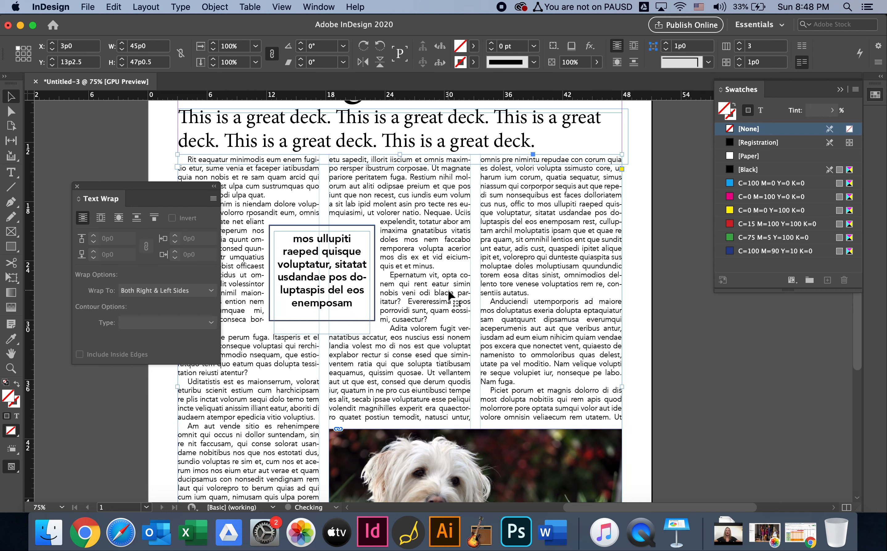
{"action": "left_click_drag", "start_coordinate": [164, 189], "coordinate": [777, 311]}
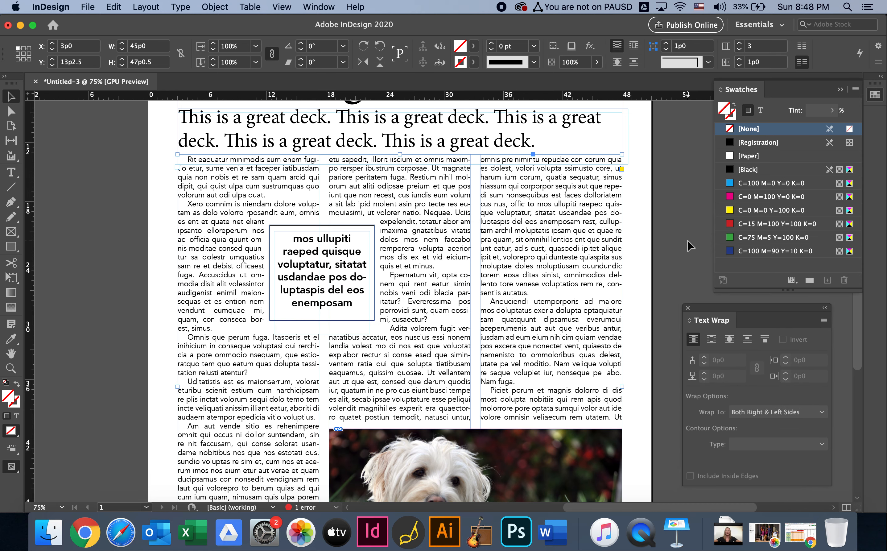
{"action": "key", "text": "w"}
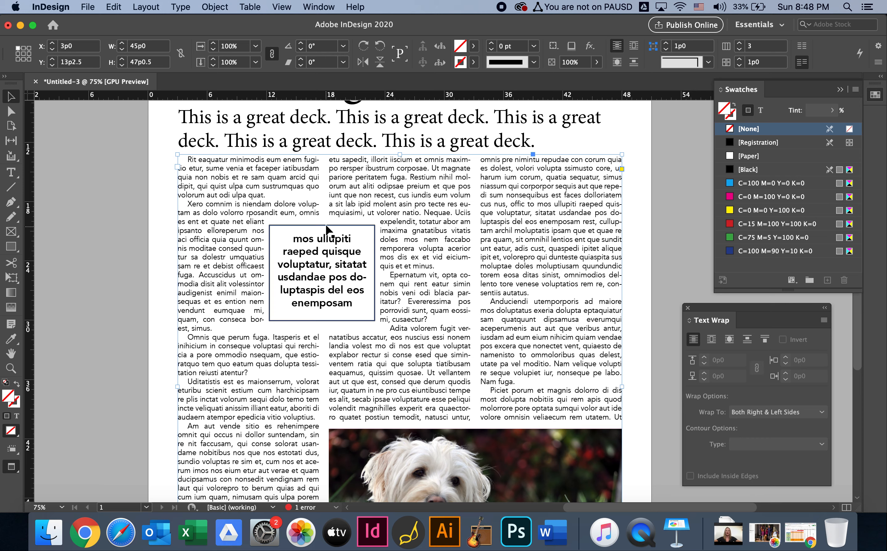
{"action": "left_click", "coordinate": [107, 266]}
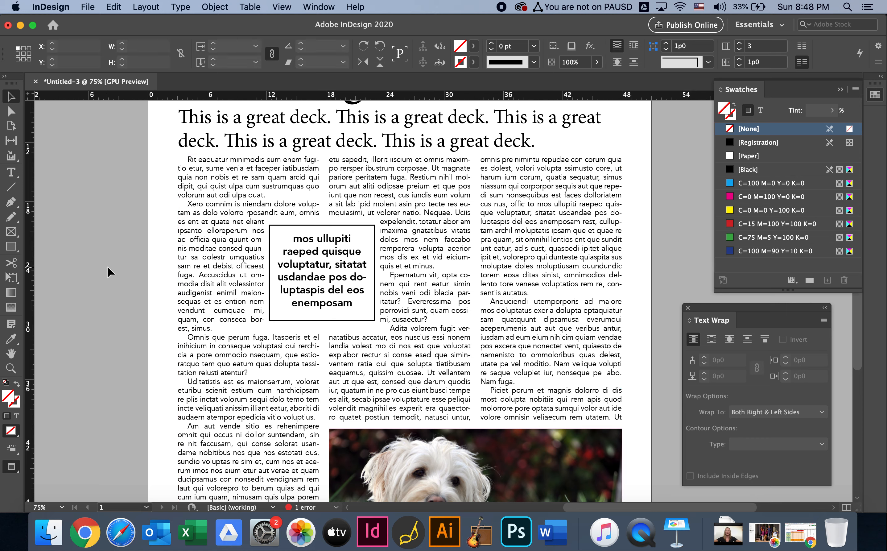
Set the stroke of the rectangle around the pull quote to None
{"action": "left_click", "coordinate": [330, 227]}
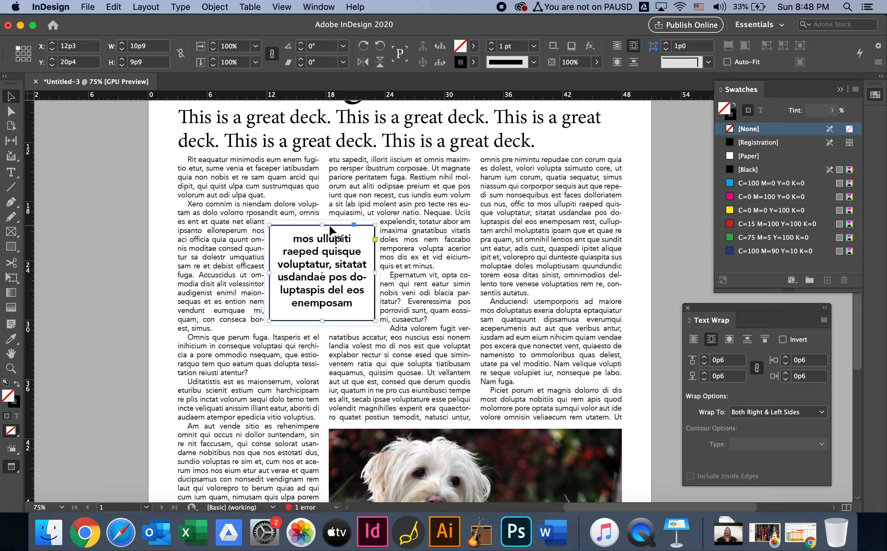
{"action": "left_click", "coordinate": [475, 64]}
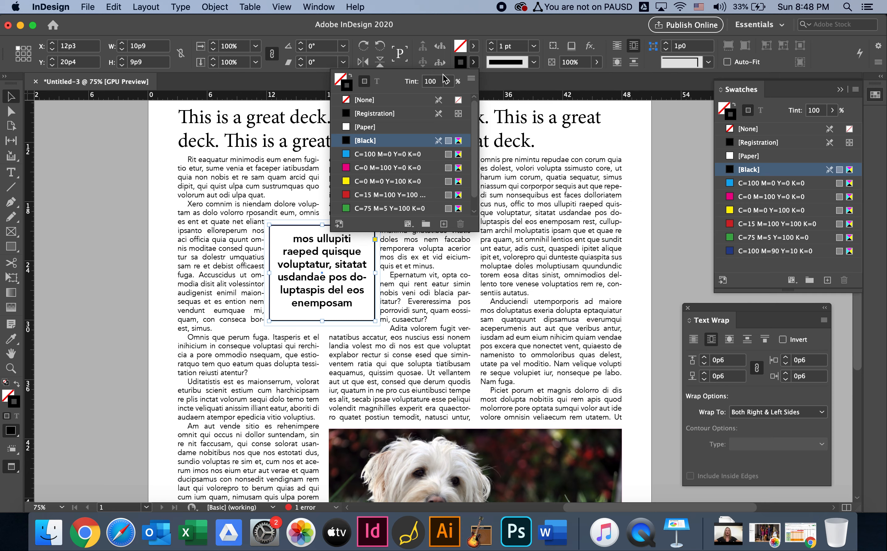
{"action": "left_click", "coordinate": [365, 100]}
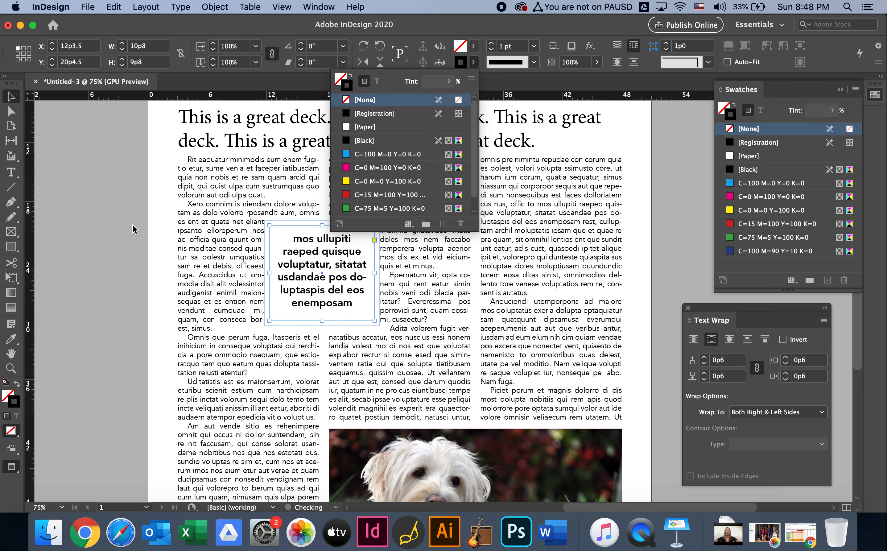
{"action": "left_click", "coordinate": [113, 229]}
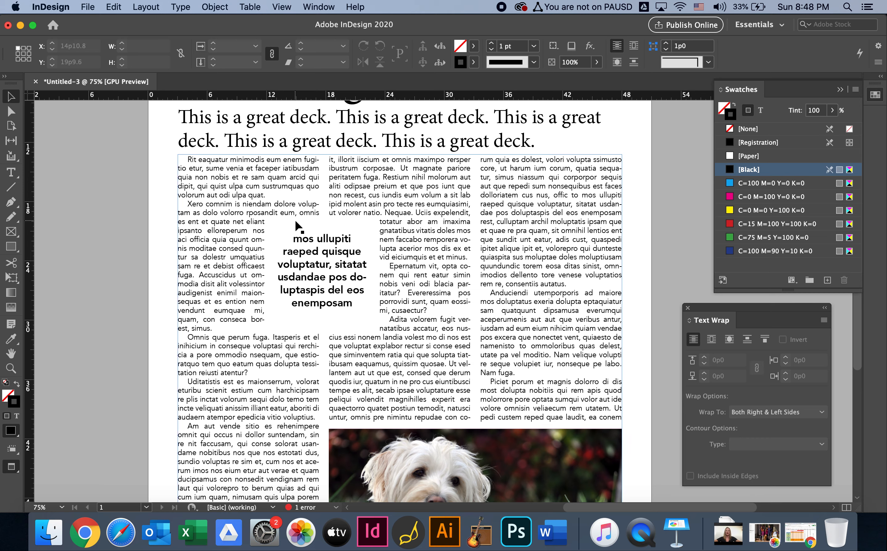
{"action": "left_click", "coordinate": [345, 268]}
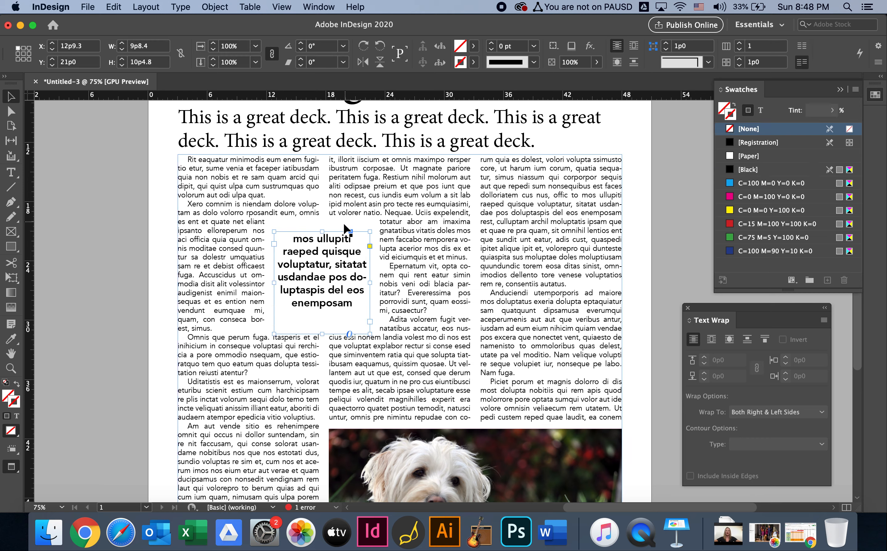
{"action": "left_click", "coordinate": [110, 247]}
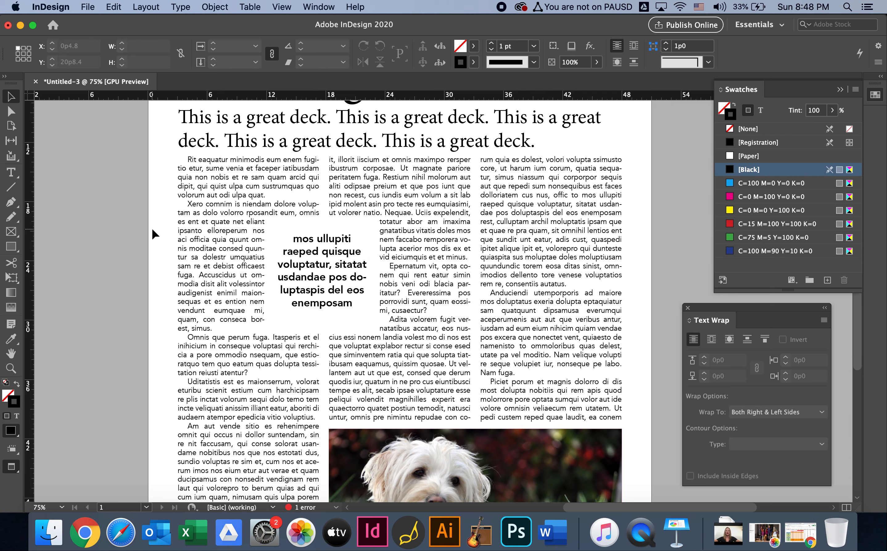
Select the quote frame together with its borderless box and nudge both down to a Y position of 22p10.5
{"action": "left_click_drag", "start_coordinate": [151, 229], "coordinate": [353, 315]}
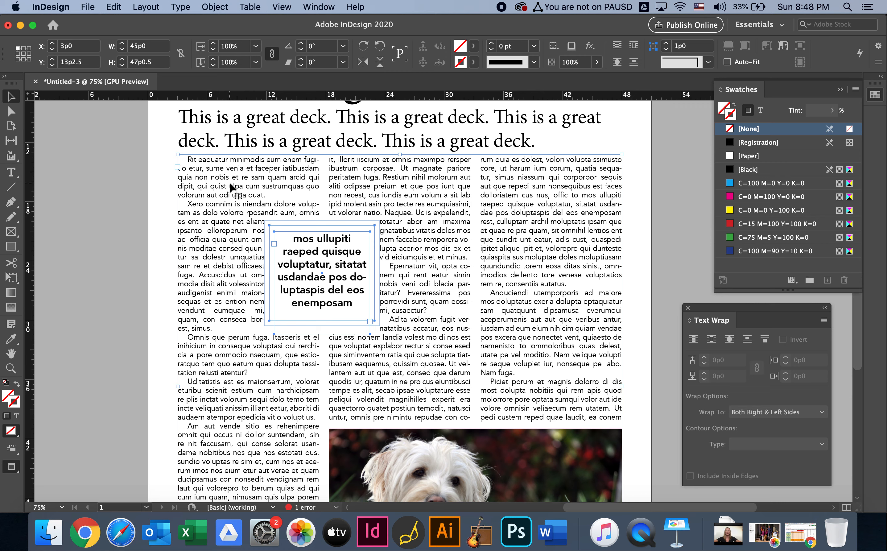
{"action": "left_click", "coordinate": [228, 191], "text": "shift"}
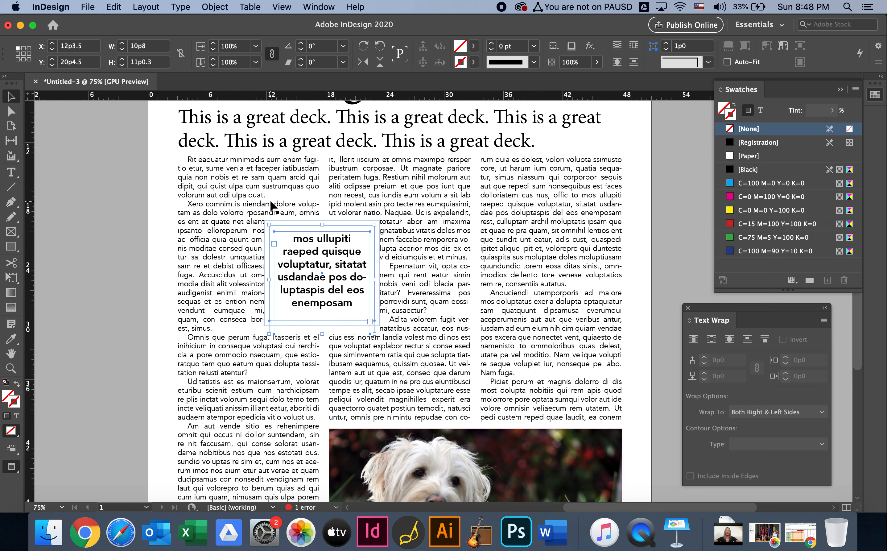
{"action": "key", "text": "shift+Down"}
{"action": "key", "text": "shift+Down"}
{"action": "key", "text": "shift+Down"}
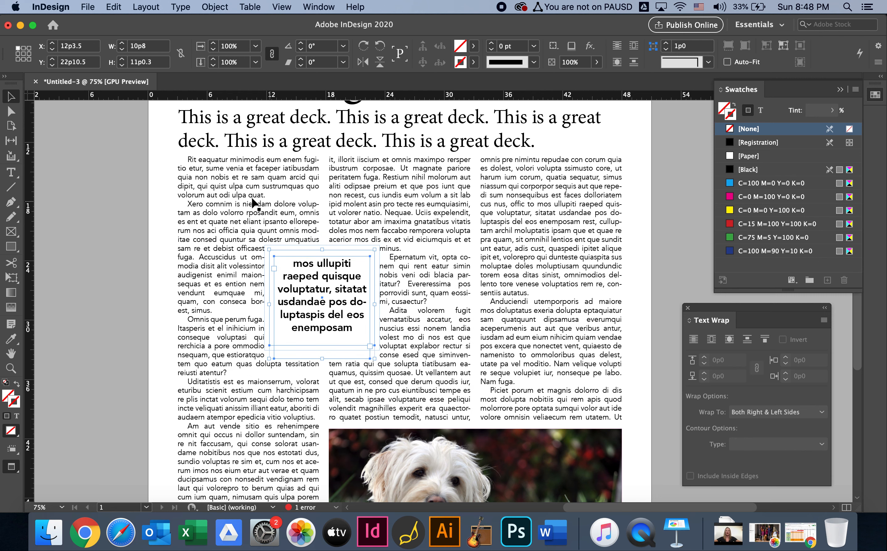
{"action": "left_click", "coordinate": [114, 217]}
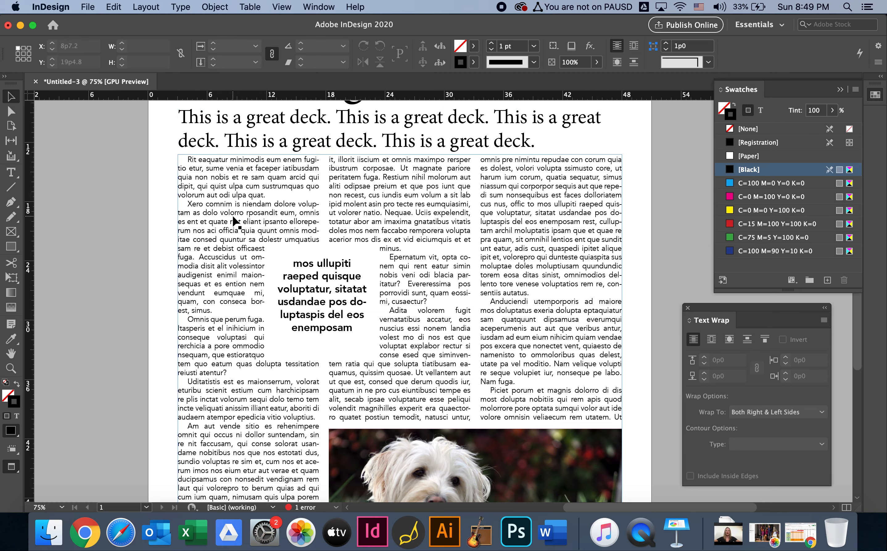
Shorten the deck's text frame from its lower edge to a height of about 4p7.6, clear of the body text
{"action": "scroll", "coordinate": [415, 279], "scroll_direction": "down", "scroll_amount": 5}
{"action": "scroll", "coordinate": [415, 275], "scroll_direction": "up", "scroll_amount": 6}
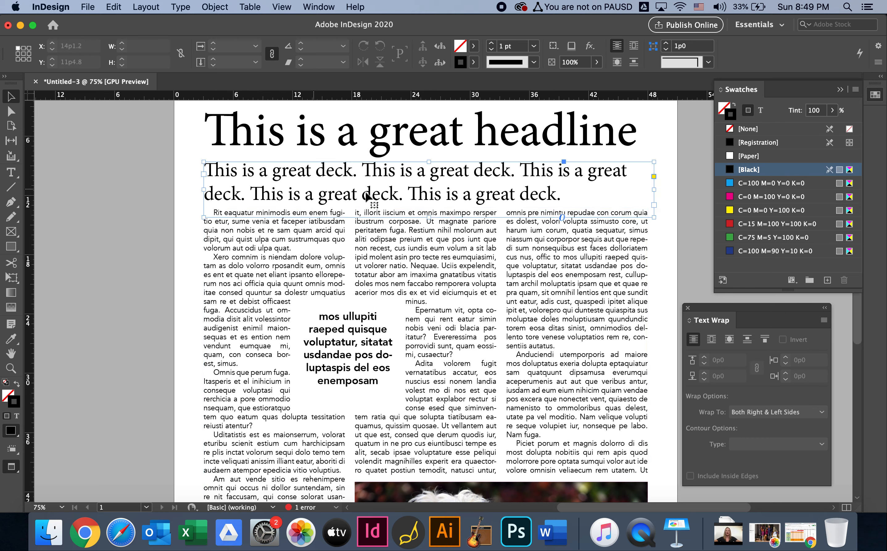
{"action": "left_click", "coordinate": [427, 202]}
{"action": "left_click_drag", "start_coordinate": [429, 218], "coordinate": [429, 207]}
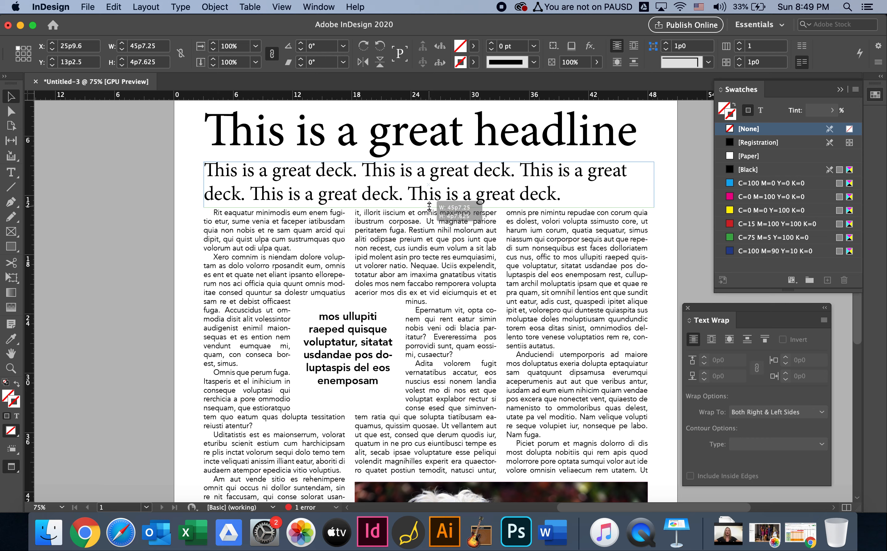
Select the initial "R" of the opening body paragraph and set that paragraph's first-line indent to 0
{"action": "double_click", "coordinate": [222, 223]}
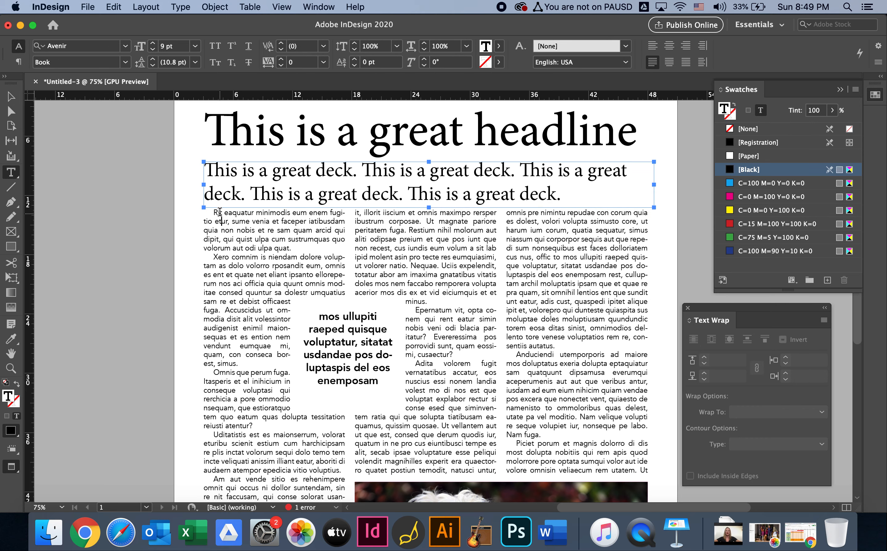
{"action": "left_click_drag", "start_coordinate": [217, 210], "coordinate": [211, 210]}
{"action": "key", "text": "super+equal"}
{"action": "key", "text": "super+equal"}
{"action": "key", "text": "super+equal"}
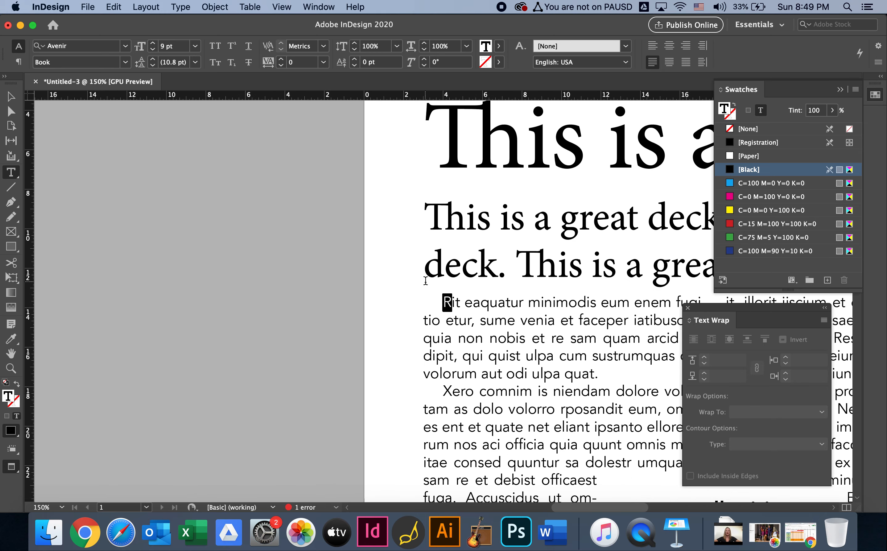
{"action": "scroll", "coordinate": [228, 235], "scroll_direction": "right", "scroll_amount": 5}
{"action": "scroll", "coordinate": [228, 236], "scroll_direction": "down", "scroll_amount": 1}
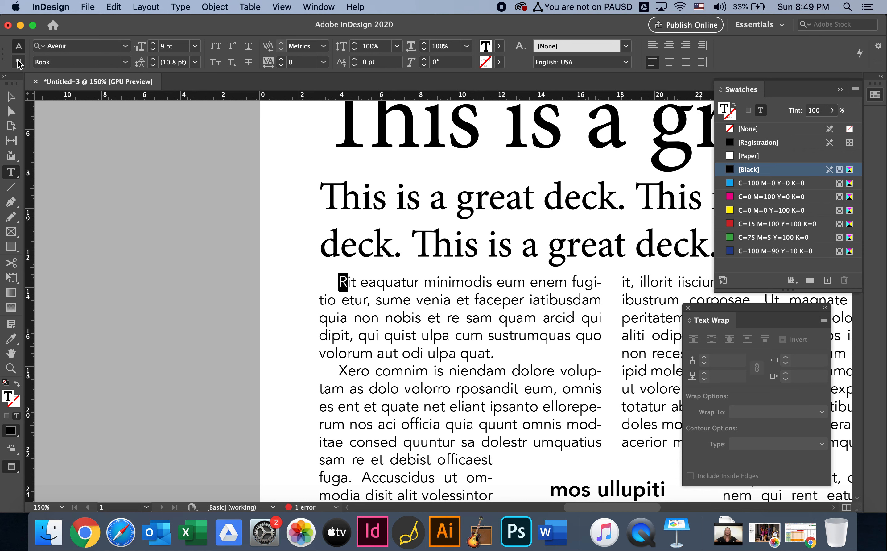
{"action": "left_click", "coordinate": [18, 62]}
{"action": "left_click", "coordinate": [134, 62]}
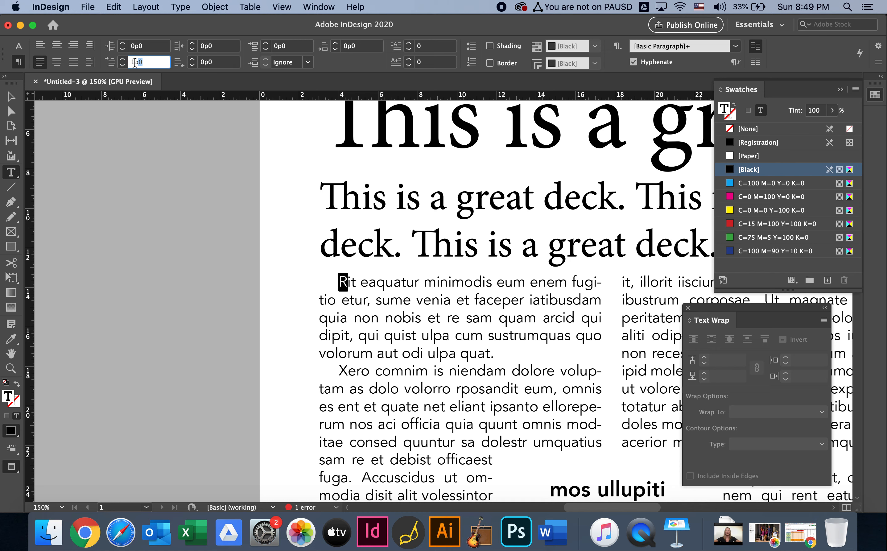
{"action": "type", "text": "0"}
{"action": "key", "text": "Return"}
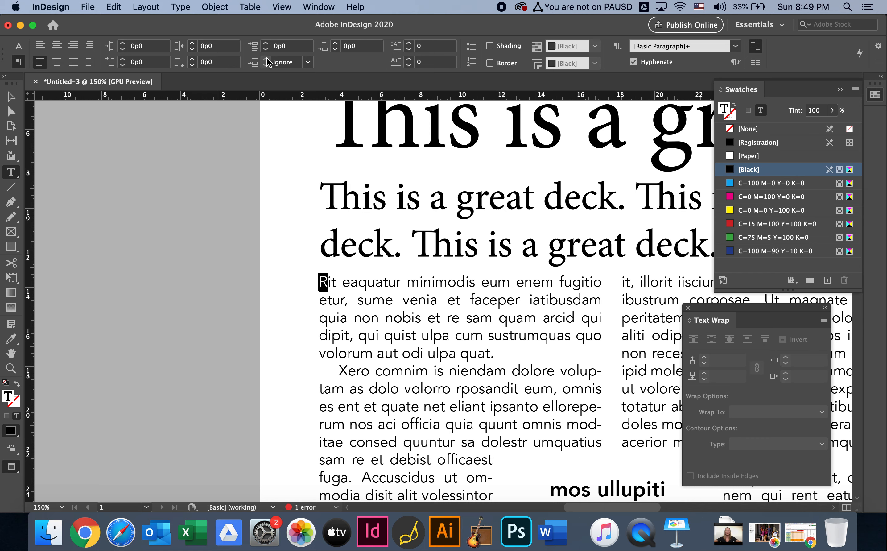
Give the opening body paragraph a one-character drop cap three lines deep
{"action": "left_click", "coordinate": [410, 44]}
{"action": "left_click", "coordinate": [410, 44]}
{"action": "left_click", "coordinate": [410, 44]}
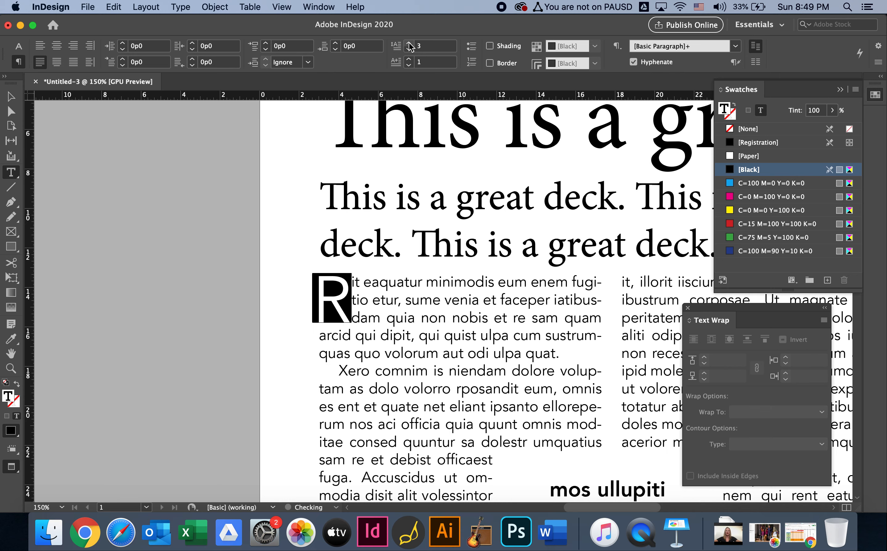
{"action": "left_click", "coordinate": [410, 43]}
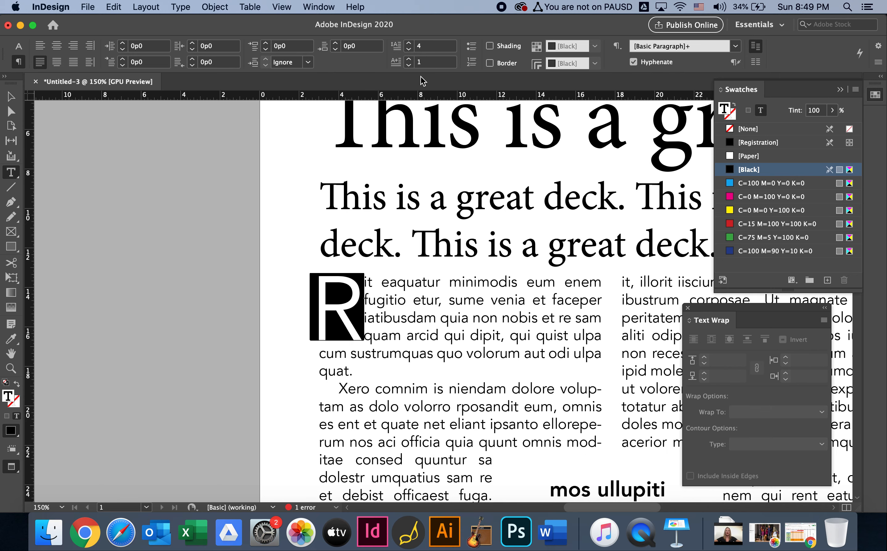
{"action": "left_click", "coordinate": [409, 49]}
{"action": "left_click", "coordinate": [284, 235]}
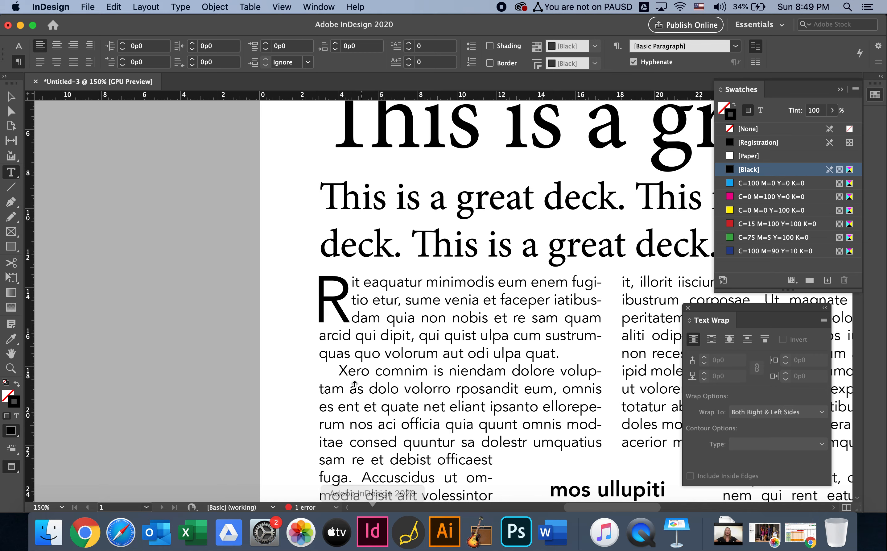
Shorten the dog photo's frame from its lower edge to a height of about 16p5, leaving room for text below it
{"action": "key", "text": "super+0"}
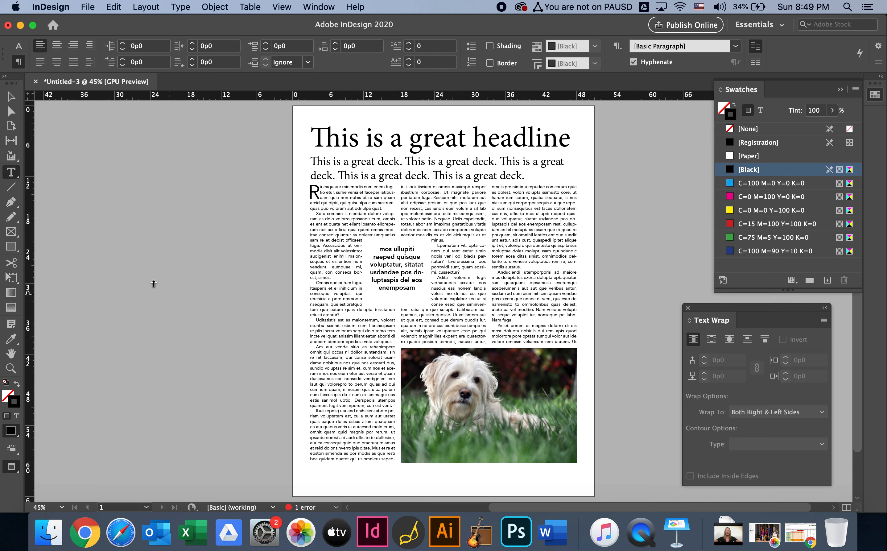
{"action": "left_click", "coordinate": [11, 97]}
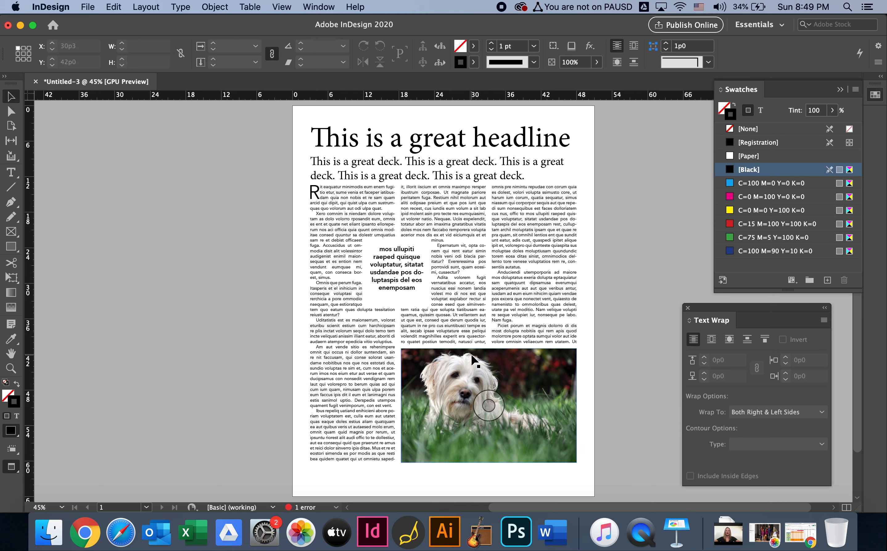
{"action": "left_click", "coordinate": [546, 445]}
{"action": "key", "text": "super+="}
{"action": "key", "text": "super+="}
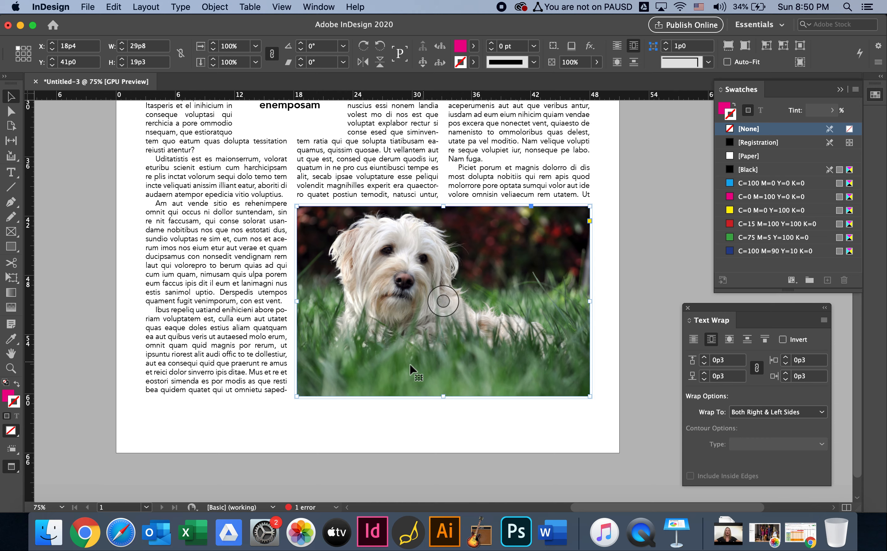
{"action": "left_click_drag", "start_coordinate": [445, 397], "coordinate": [443, 368]}
{"action": "left_click", "coordinate": [448, 431]}
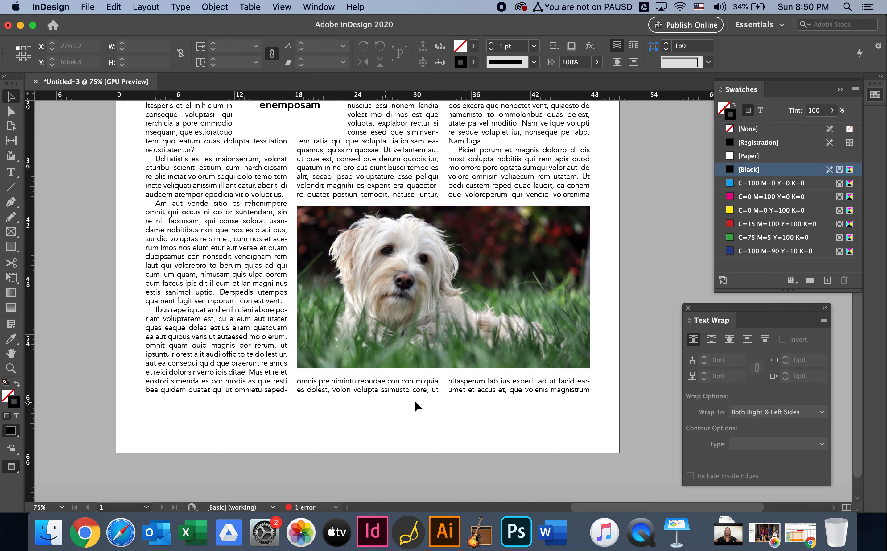
{"action": "left_click", "coordinate": [526, 344]}
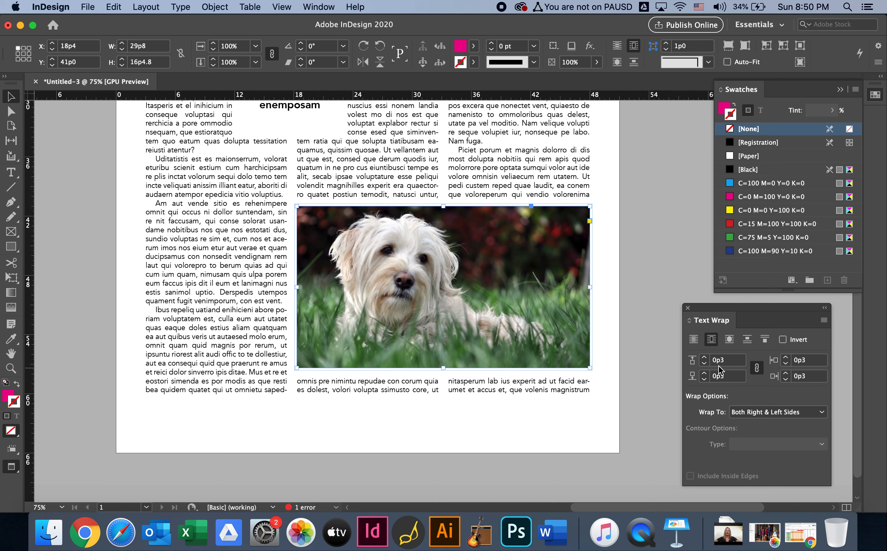
Unlink the dog photo's text wrap offsets and raise only the bottom offset to just above 1p6, clearing body text from below the photo
{"action": "left_click", "coordinate": [758, 369]}
{"action": "left_click", "coordinate": [706, 375]}
{"action": "left_click", "coordinate": [705, 375]}
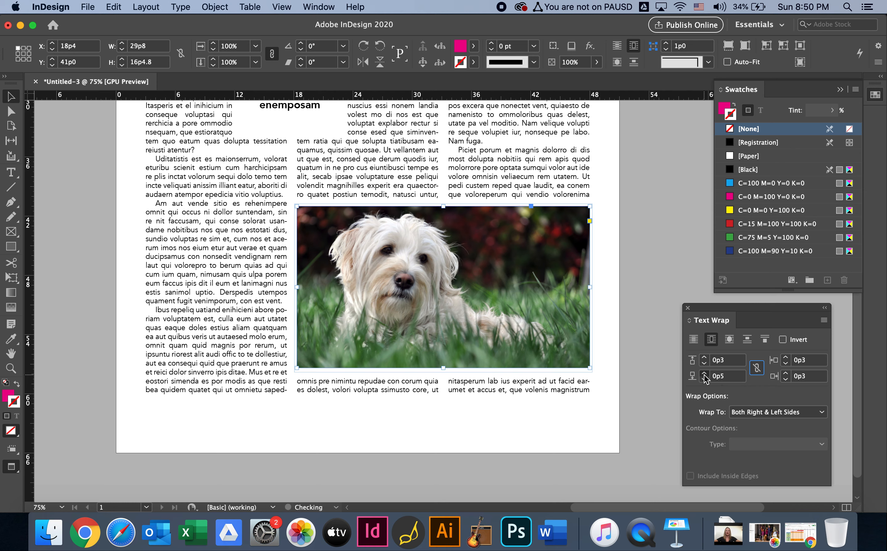
{"action": "left_click", "coordinate": [705, 375]}
{"action": "left_click", "coordinate": [705, 375]}
{"action": "left_click", "coordinate": [706, 375]}
{"action": "left_click", "coordinate": [705, 375]}
{"action": "left_click", "coordinate": [705, 374]}
{"action": "left_click", "coordinate": [705, 374]}
{"action": "left_click", "coordinate": [705, 375]}
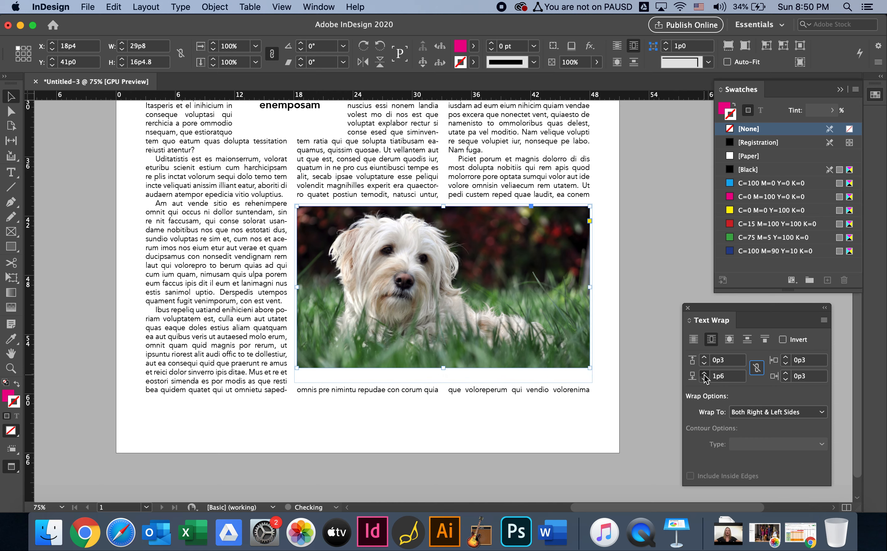
{"action": "left_click", "coordinate": [705, 374]}
{"action": "left_click", "coordinate": [705, 375]}
{"action": "left_click", "coordinate": [627, 309]}
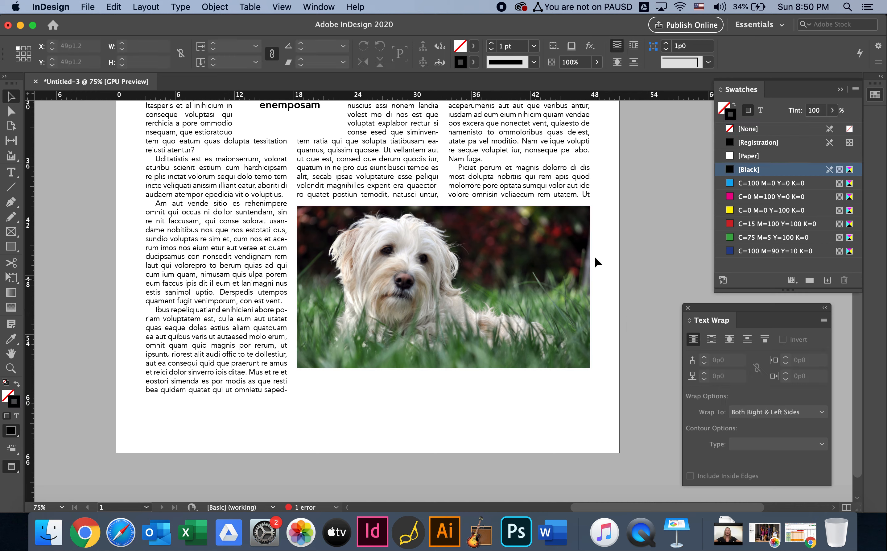
Copy the first four lines of the "Uditatistis est" paragraph and paste them into a new text frame about 28p0 by 5p7.5 below the body text
{"action": "left_click", "coordinate": [193, 209]}
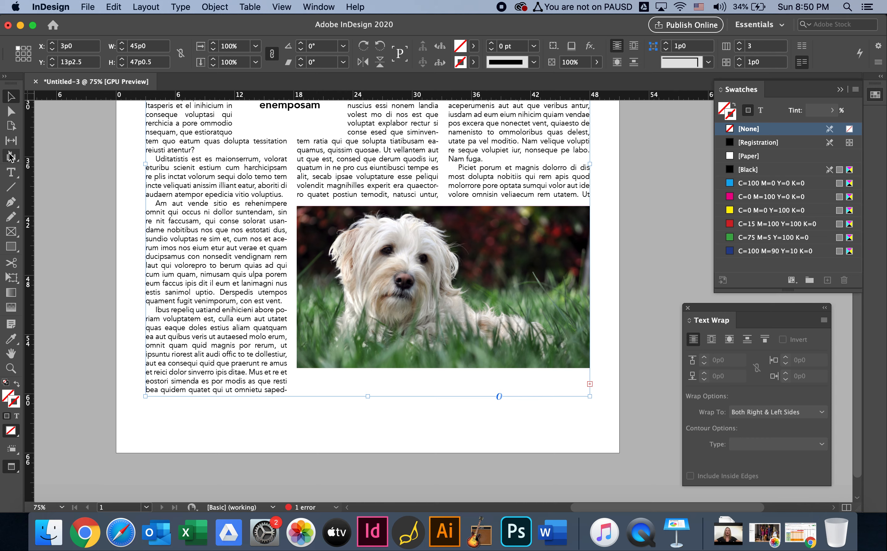
{"action": "left_click", "coordinate": [11, 173]}
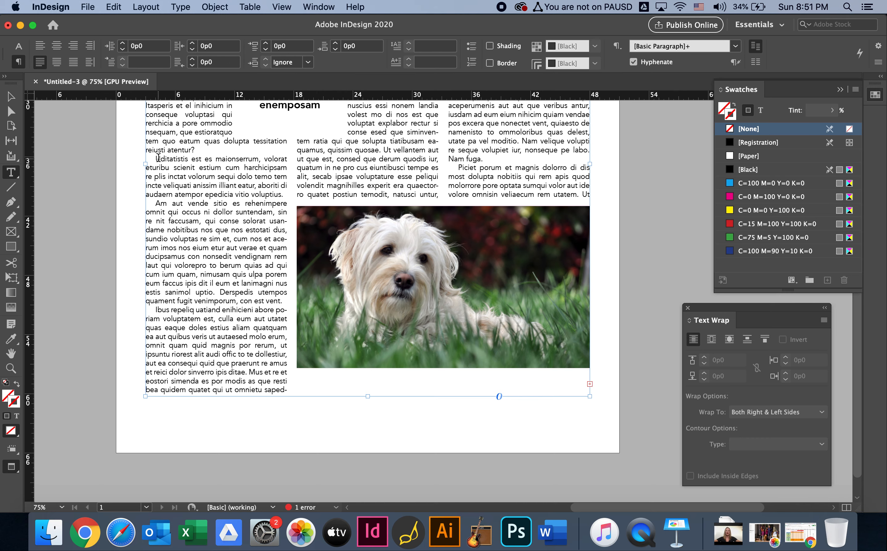
{"action": "left_click_drag", "start_coordinate": [156, 159], "coordinate": [294, 184]}
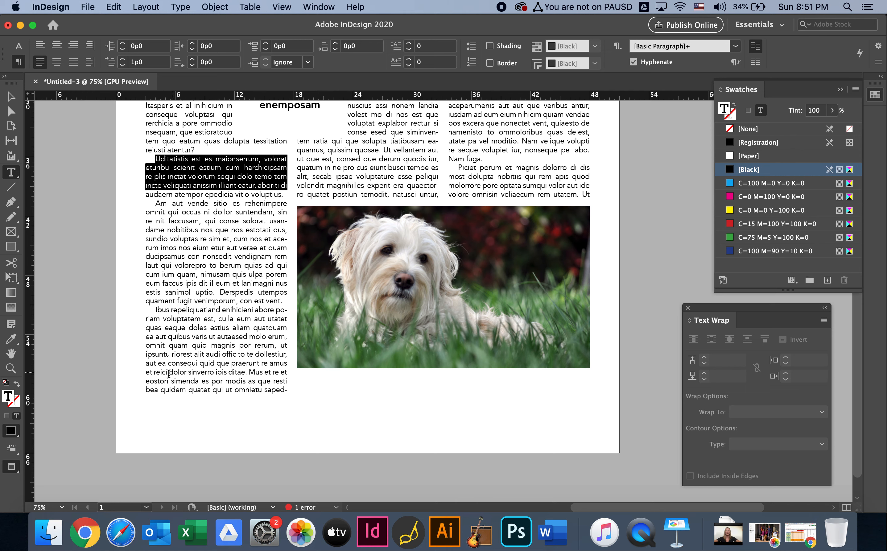
{"action": "left_click_drag", "start_coordinate": [87, 410], "coordinate": [357, 468]}
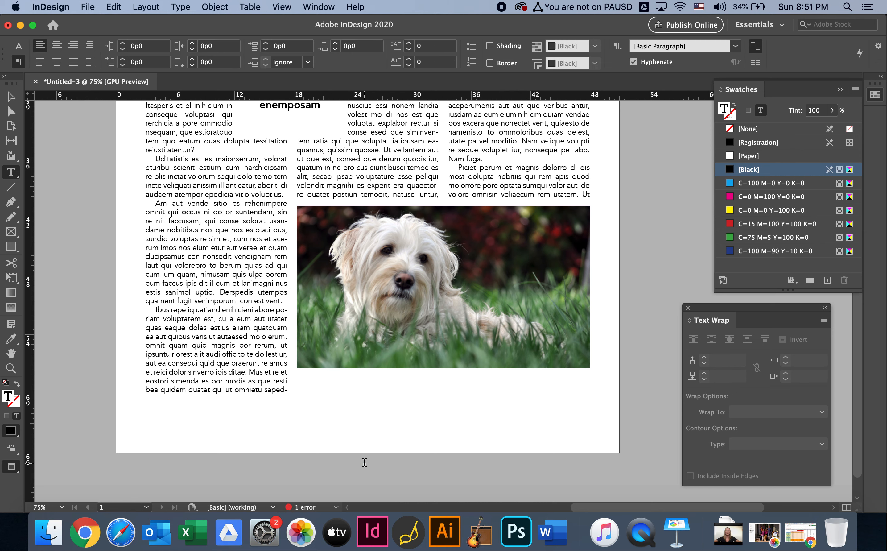
{"action": "key", "text": "super+v"}
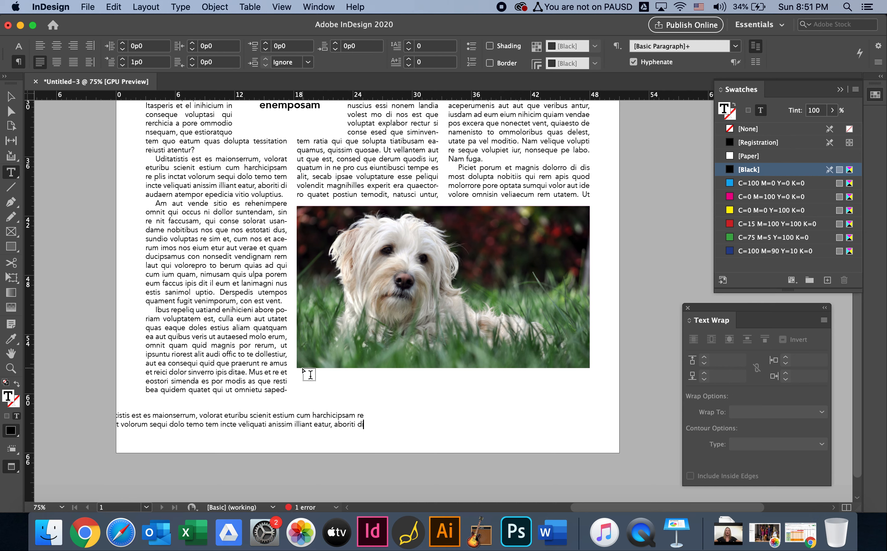
Make the pasted text's frame ignore text wrap, place it directly beneath the dog photo and widen it to 29p8 to match the photo
{"action": "left_click", "coordinate": [11, 95]}
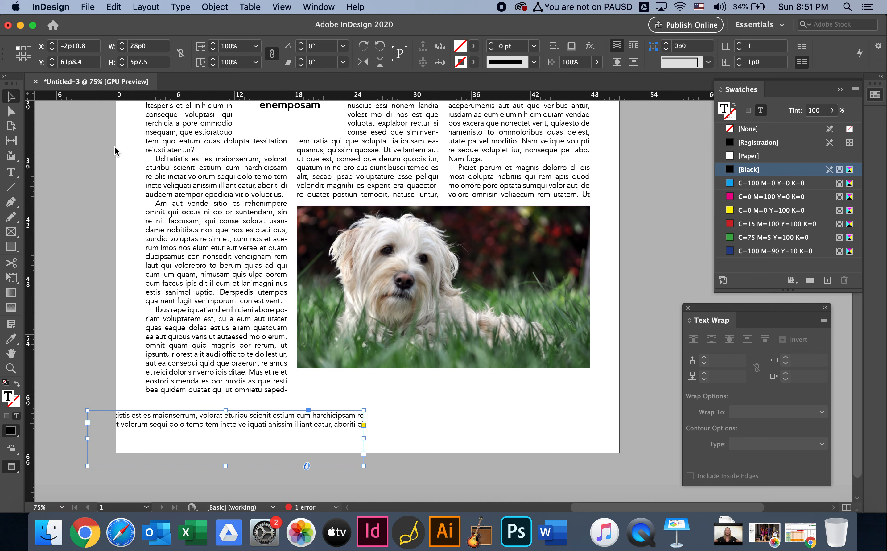
{"action": "left_click_drag", "start_coordinate": [307, 428], "coordinate": [233, 451]}
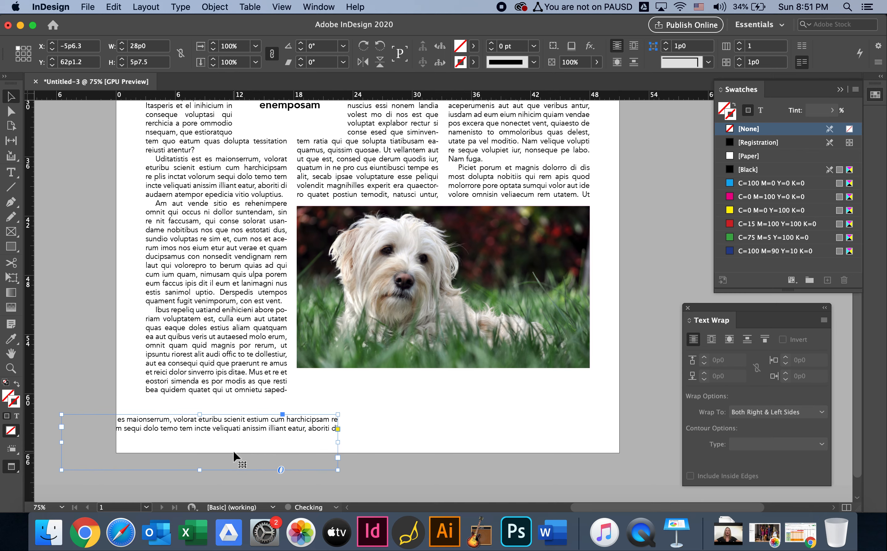
{"action": "right_click", "coordinate": [222, 428]}
{"action": "mouse_move", "coordinate": [280, 291]}
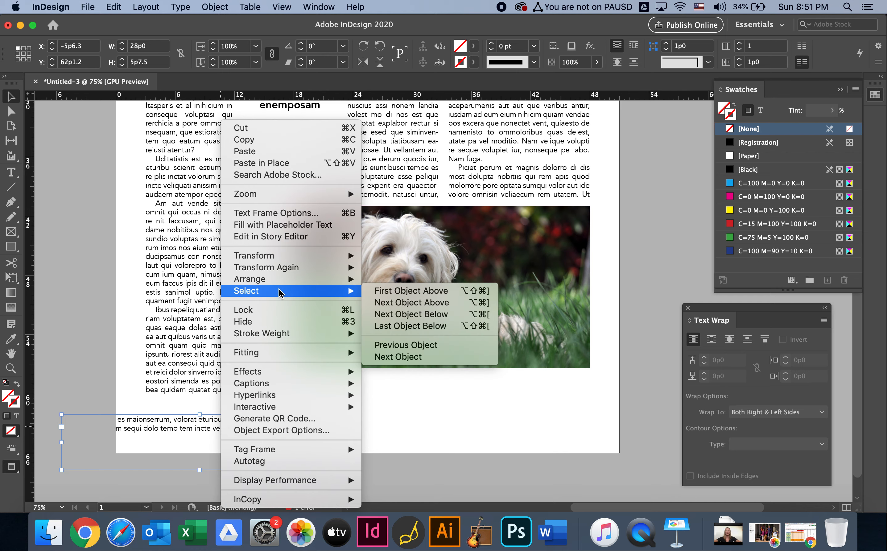
{"action": "left_click", "coordinate": [286, 212]}
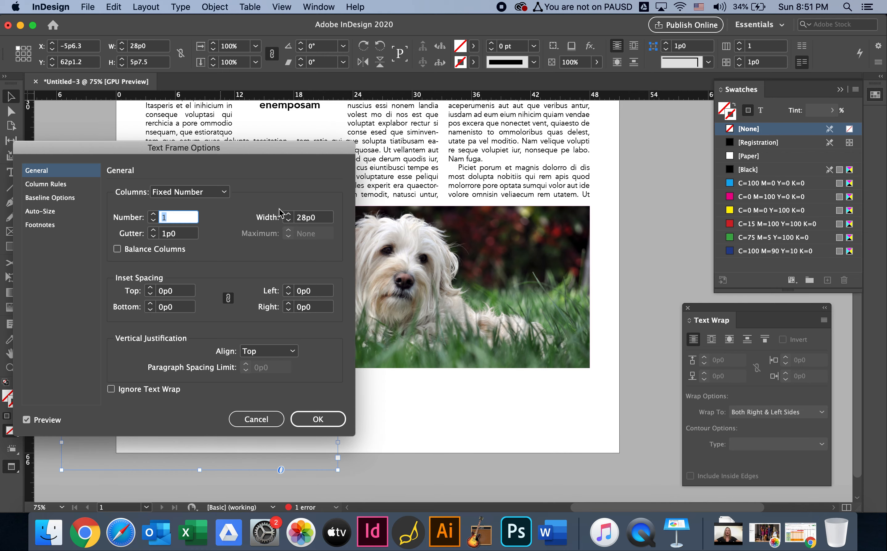
{"action": "left_click", "coordinate": [139, 388]}
{"action": "left_click", "coordinate": [303, 414]}
{"action": "left_click_drag", "start_coordinate": [265, 425], "coordinate": [502, 387]}
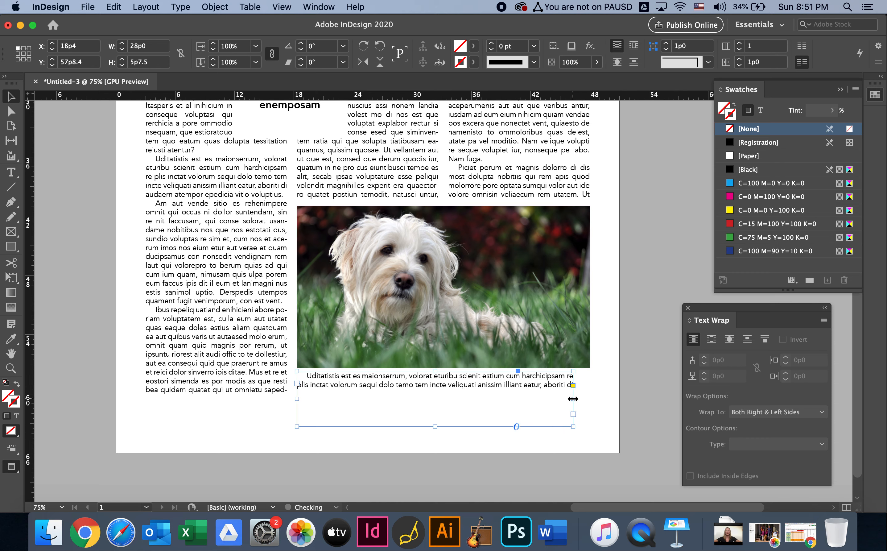
{"action": "left_click_drag", "start_coordinate": [573, 399], "coordinate": [590, 397]}
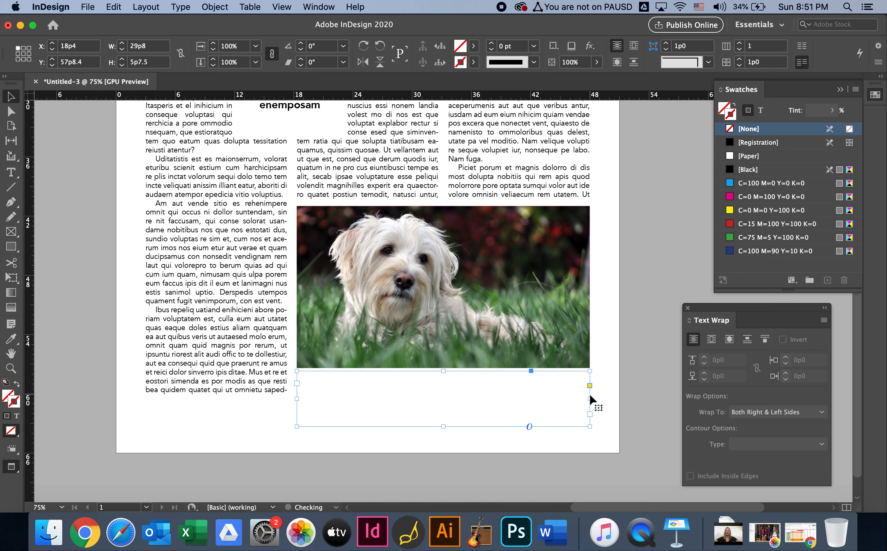
Set all of the caption text under the dog photo to 8 pt
{"action": "triple_click", "coordinate": [504, 378]}
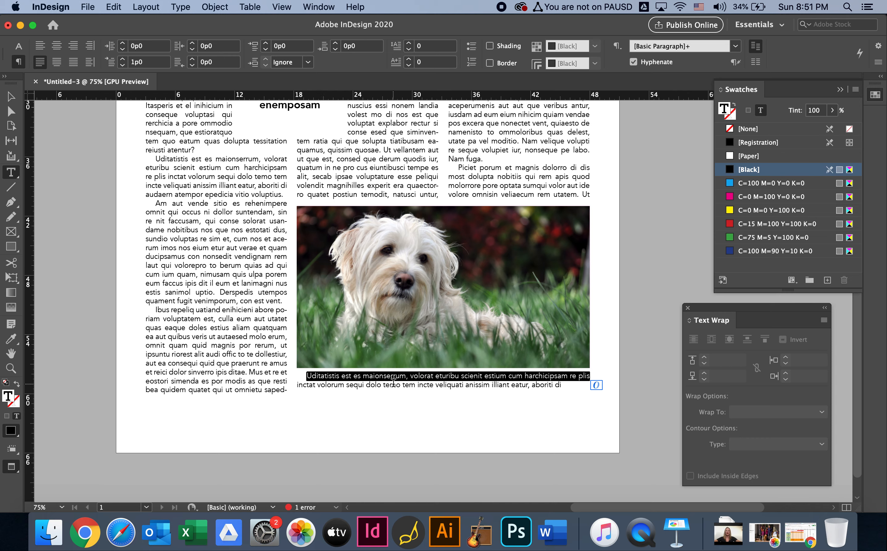
{"action": "key", "text": "super+a"}
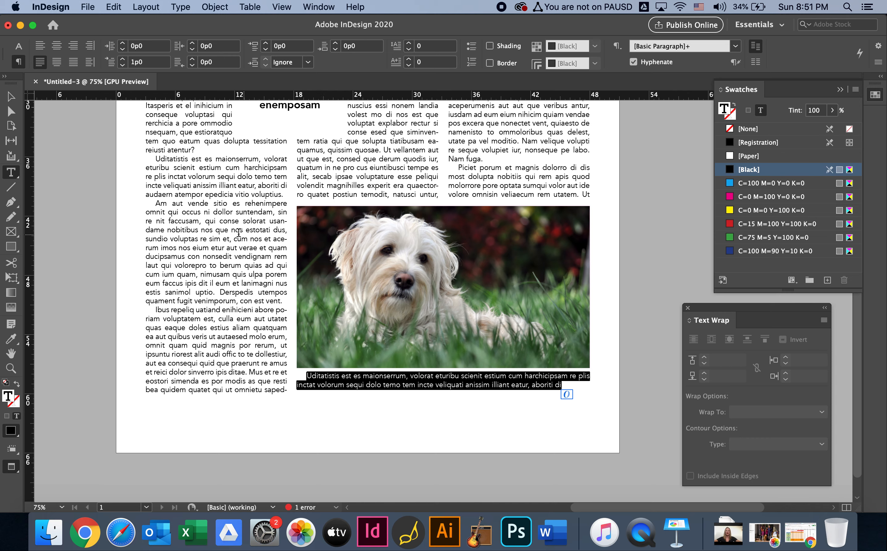
{"action": "left_click", "coordinate": [18, 46]}
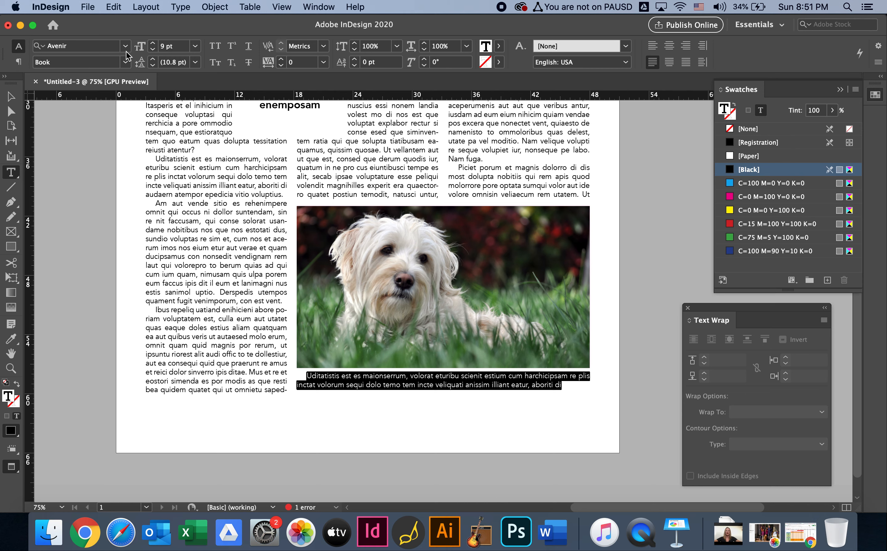
{"action": "left_click", "coordinate": [177, 47]}
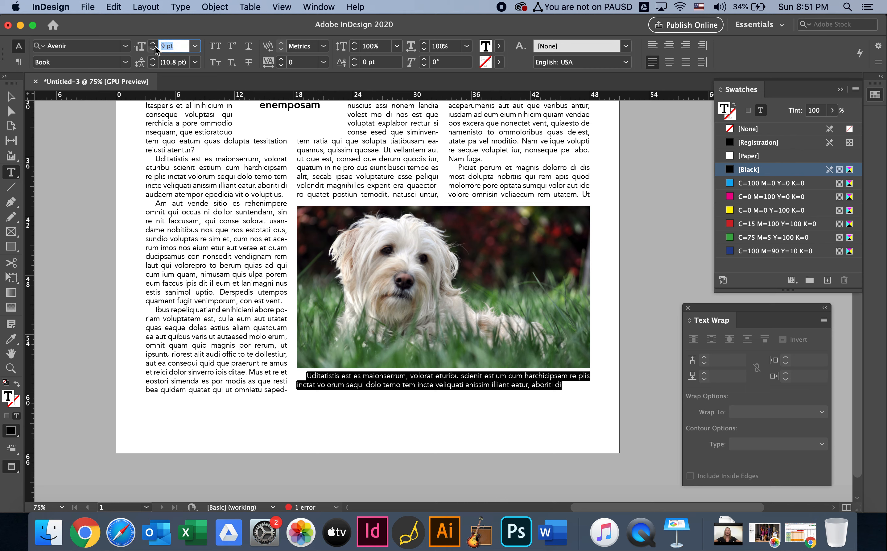
{"action": "type", "text": "8"}
{"action": "key", "text": "Return"}
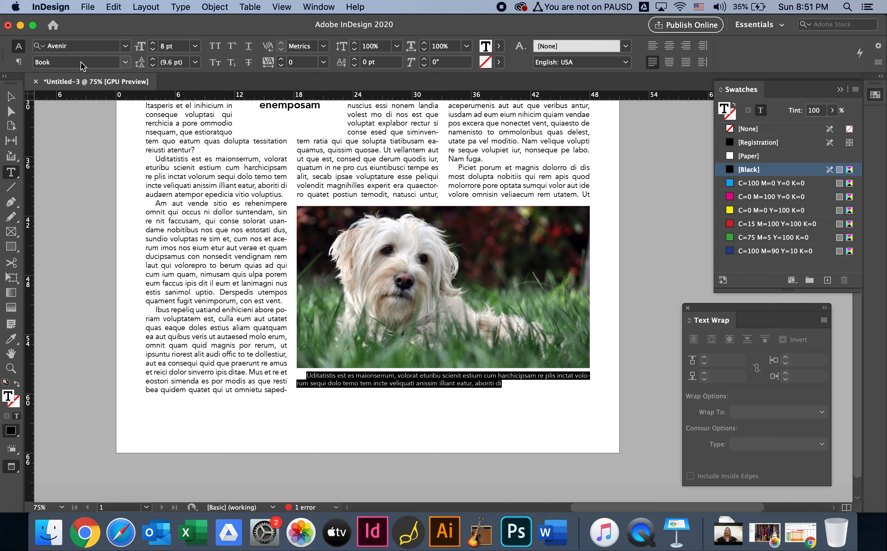
Set the caption paragraph's first-line indent to 0
{"action": "left_click", "coordinate": [18, 63]}
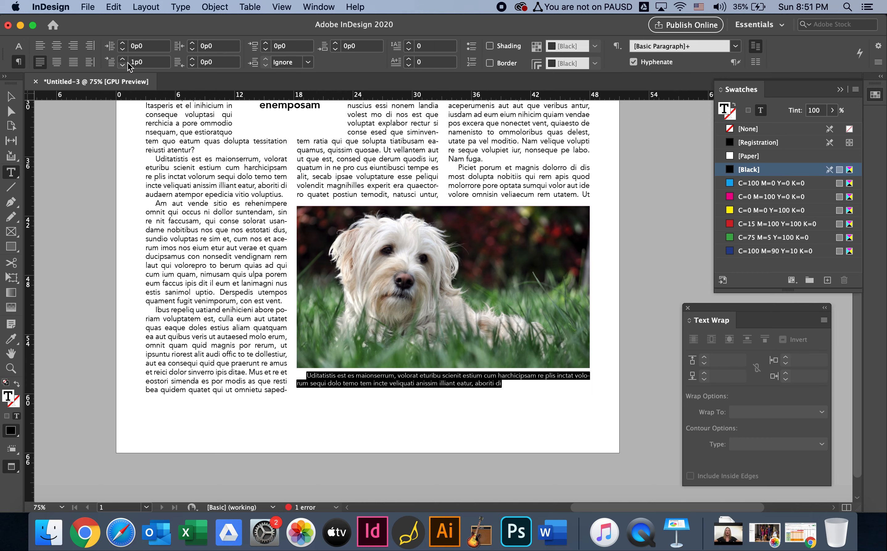
{"action": "left_click", "coordinate": [145, 62]}
{"action": "type", "text": "0"}
{"action": "key", "text": "Return"}
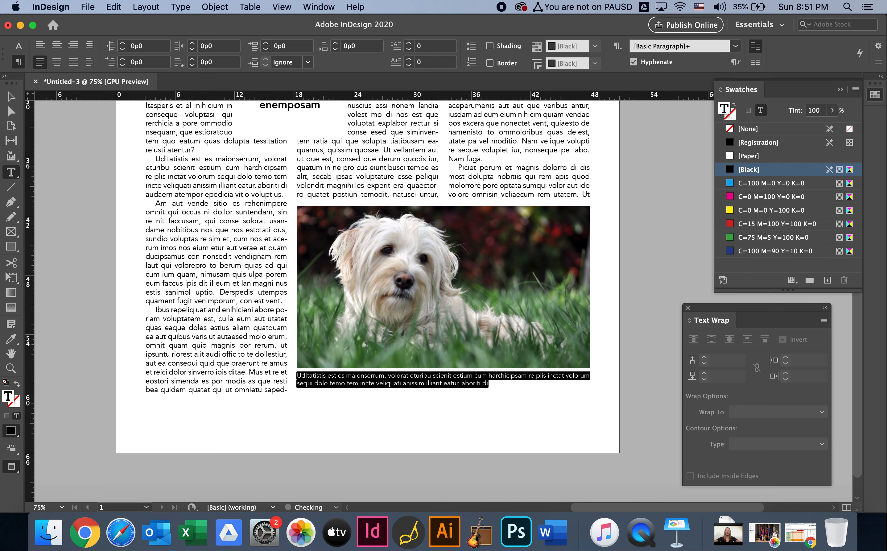
Add a photo credit in parentheses at the end of the caption, with "photo by" followed by the photographer's full name
{"action": "left_click", "coordinate": [493, 382]}
{"action": "key", "text": "super+equal"}
{"action": "key", "text": "super+equal"}
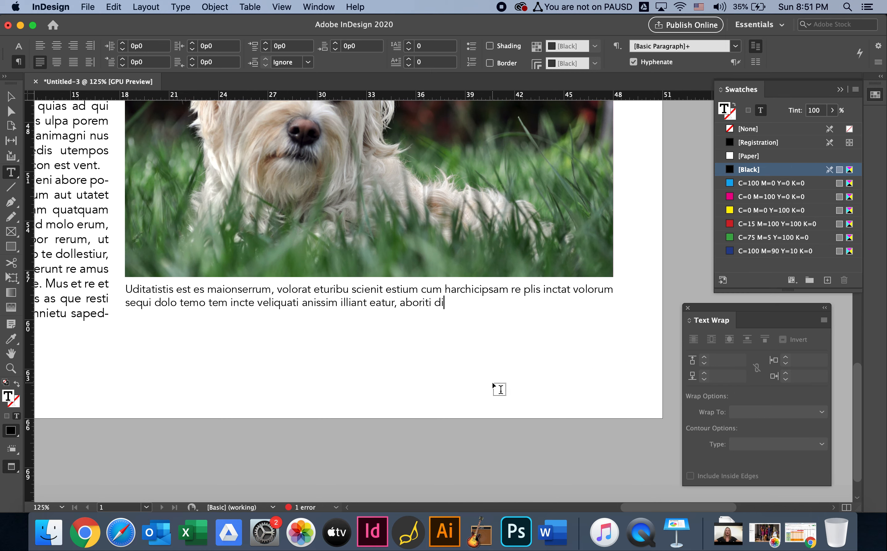
{"action": "type", "text": "(p"}
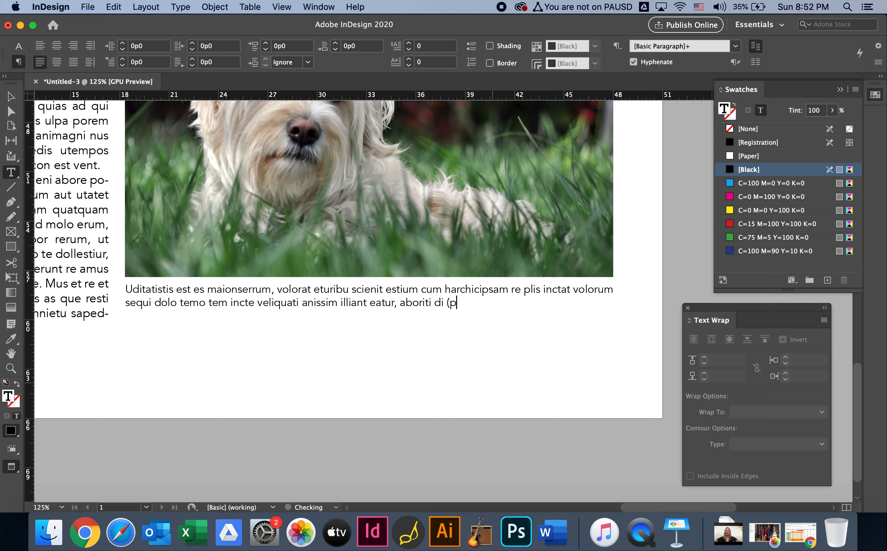
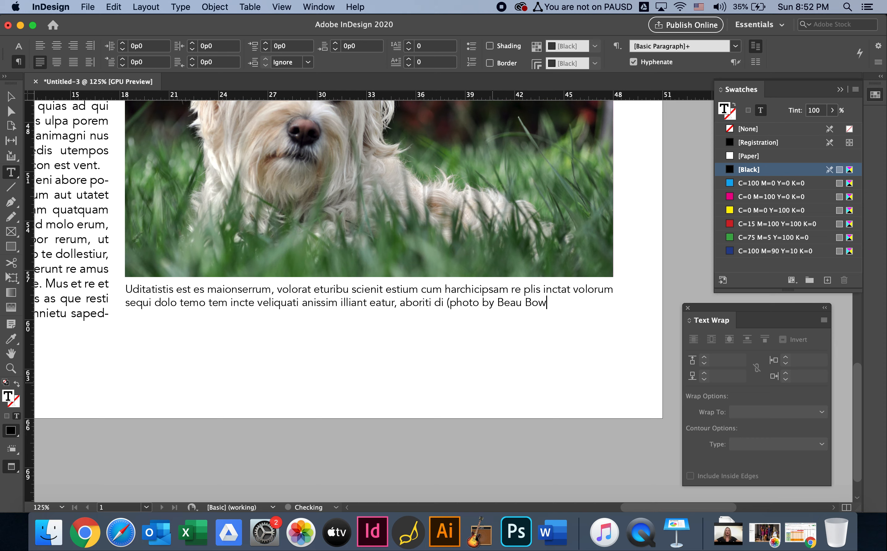
Style the parenthesised photo credit at the end of the caption as bold italic, using Avenir Black Oblique
{"action": "left_click_drag", "start_coordinate": [559, 302], "coordinate": [447, 304]}
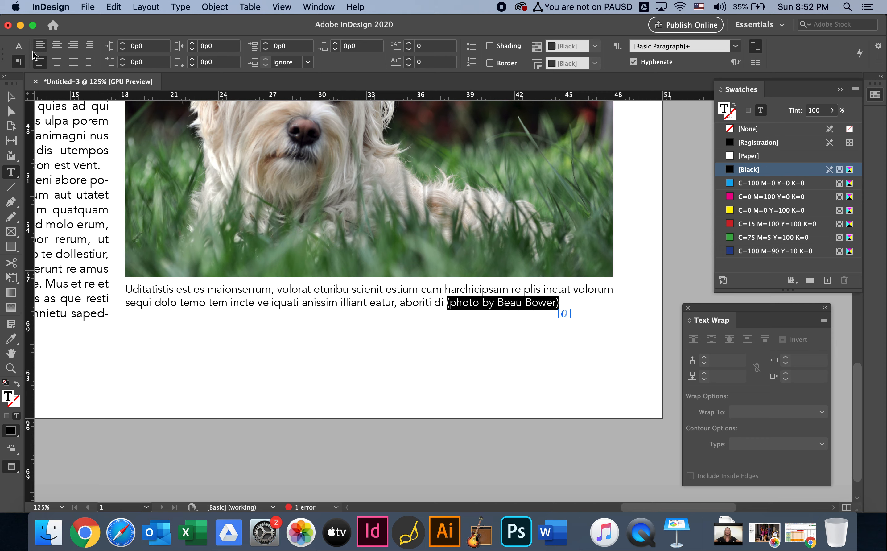
{"action": "left_click", "coordinate": [19, 50]}
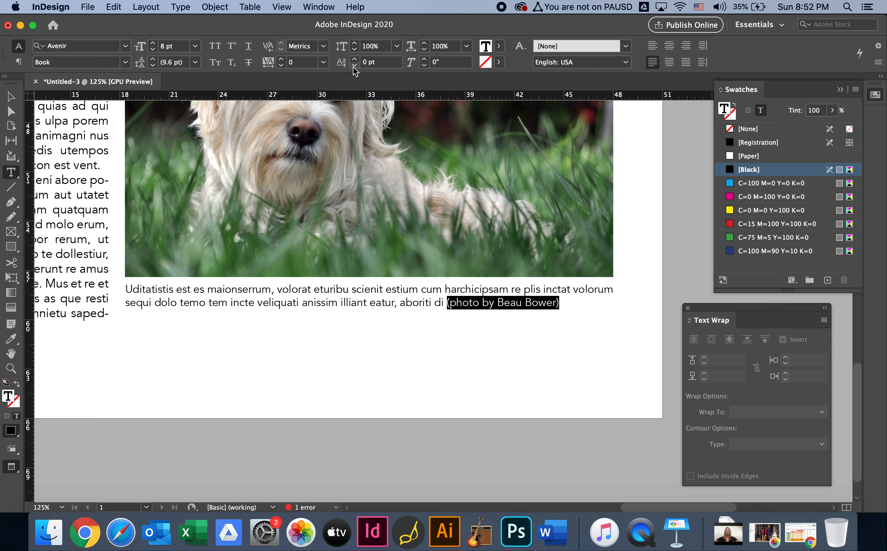
{"action": "key", "text": "super+shift+i"}
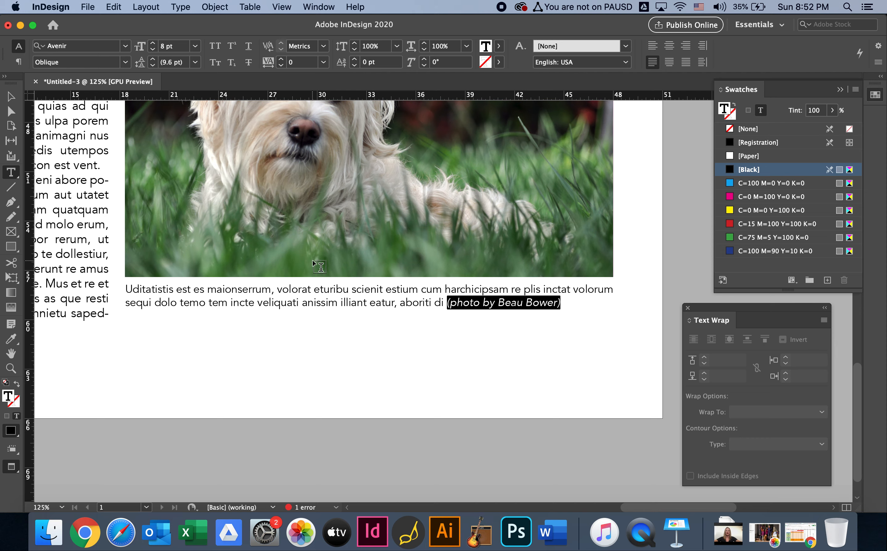
{"action": "key", "text": "super+shift+b"}
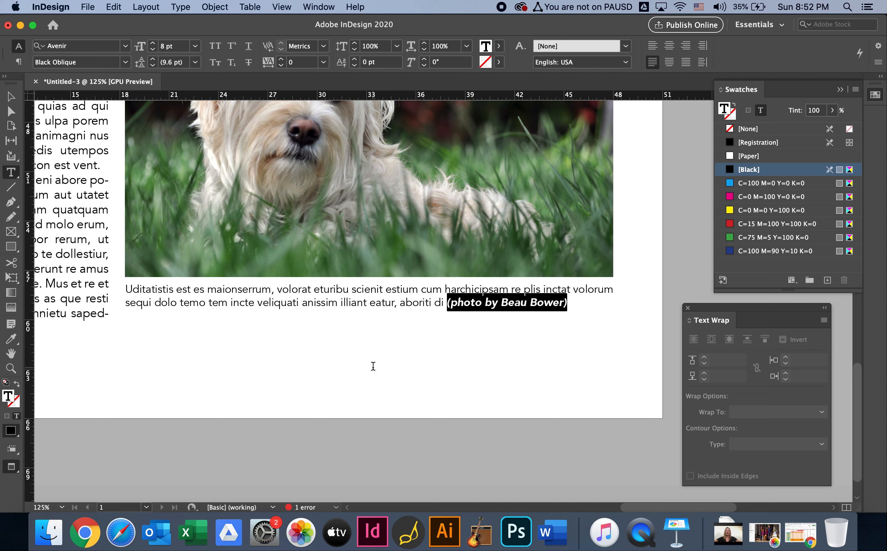
{"action": "left_click", "coordinate": [373, 366]}
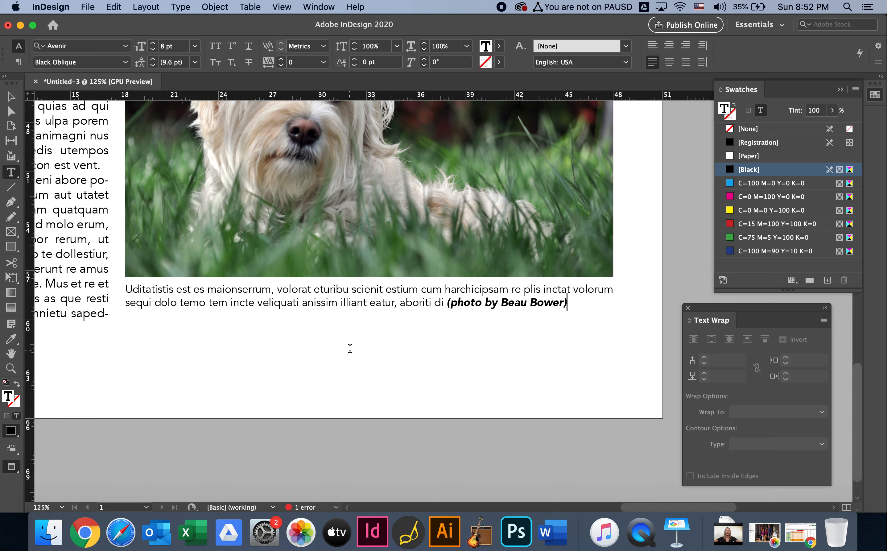
Show the page's guides and frame edges, and extend the three-column body text frame down to the bottom margin, about 49p9.5 high
{"action": "key", "text": "super+0"}
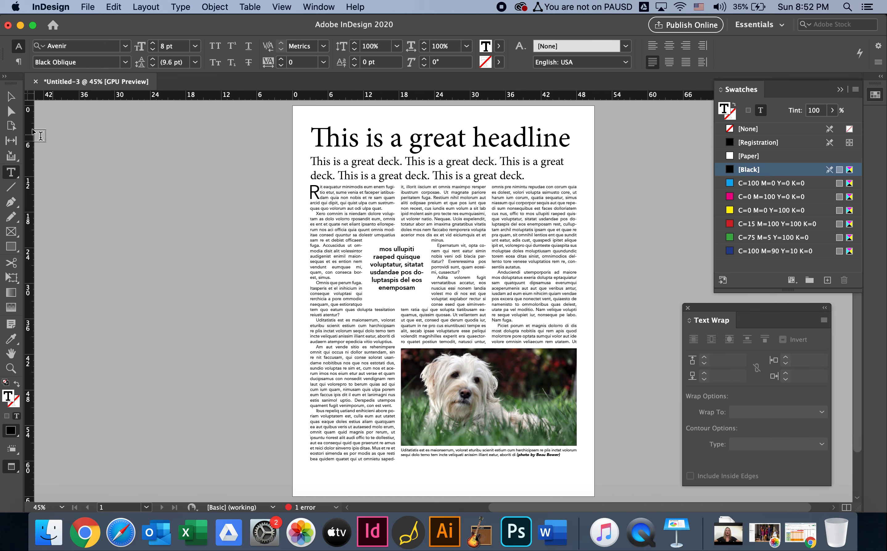
{"action": "key", "text": "Escape"}
{"action": "scroll", "coordinate": [109, 216], "scroll_direction": "down", "scroll_amount": 3}
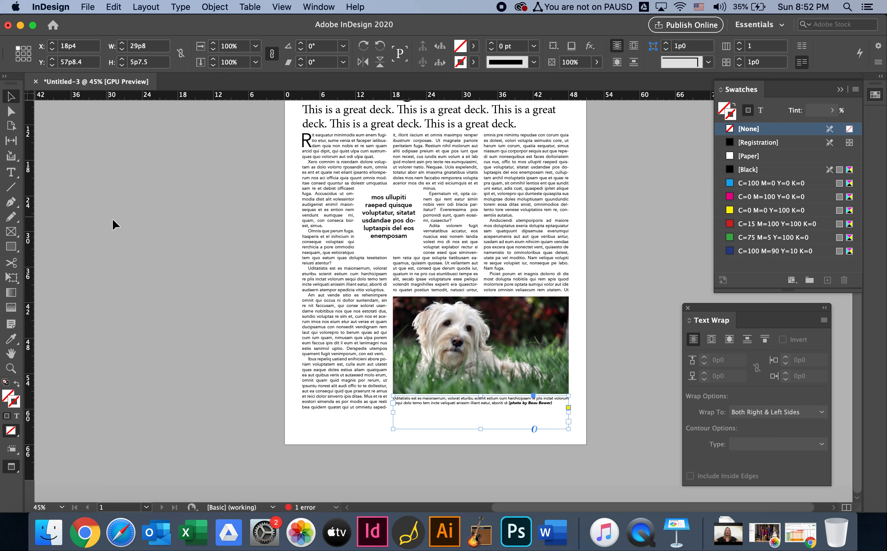
{"action": "left_click", "coordinate": [259, 379]}
{"action": "left_click", "coordinate": [359, 379]}
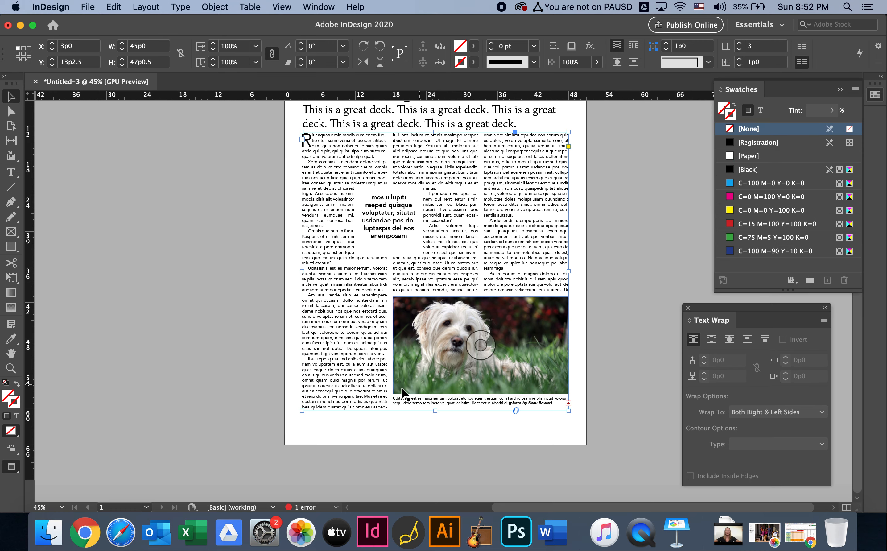
{"action": "key", "text": "w"}
{"action": "scroll", "coordinate": [334, 413], "scroll_direction": "right", "scroll_amount": 2}
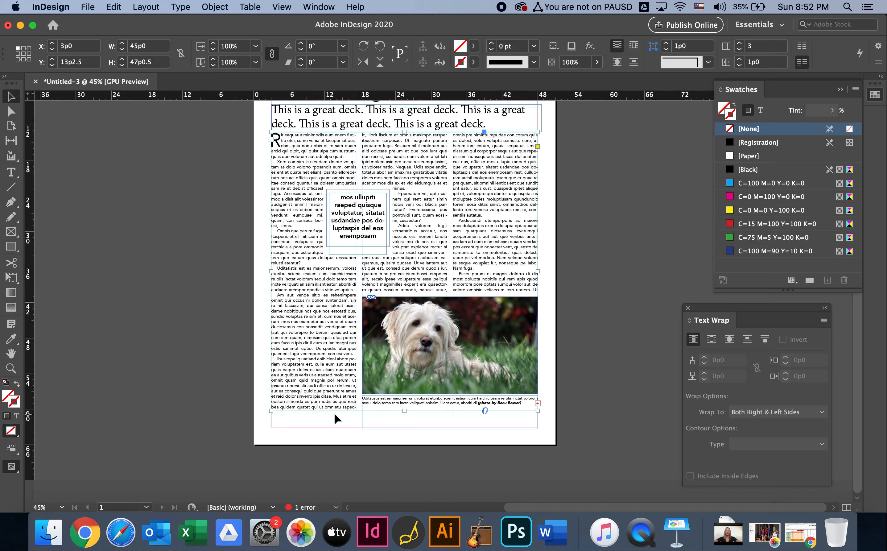
{"action": "left_click", "coordinate": [147, 285]}
{"action": "left_click", "coordinate": [345, 392]}
{"action": "left_click_drag", "start_coordinate": [407, 412], "coordinate": [407, 424]}
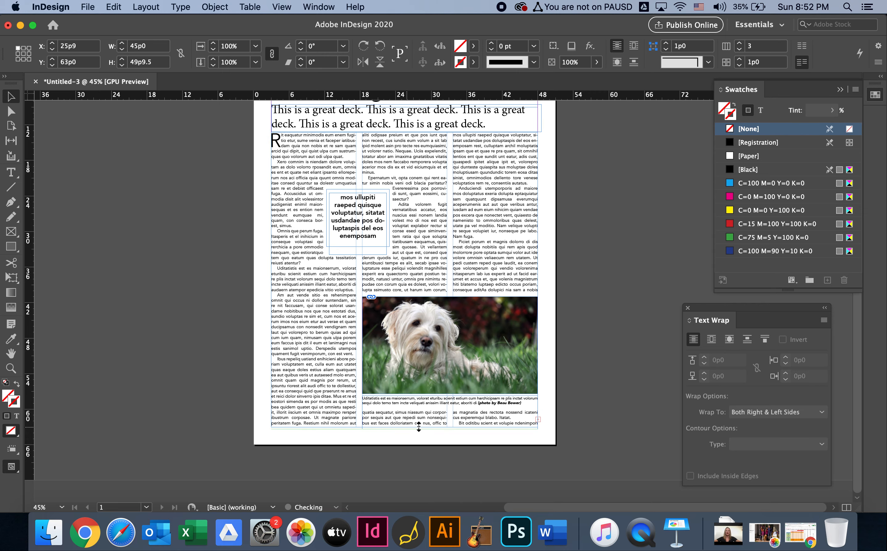
Move the photo and its caption down together until the caption sits on the bottom margin, and hide the guides and frame edges
{"action": "left_click_drag", "start_coordinate": [582, 326], "coordinate": [518, 404]}
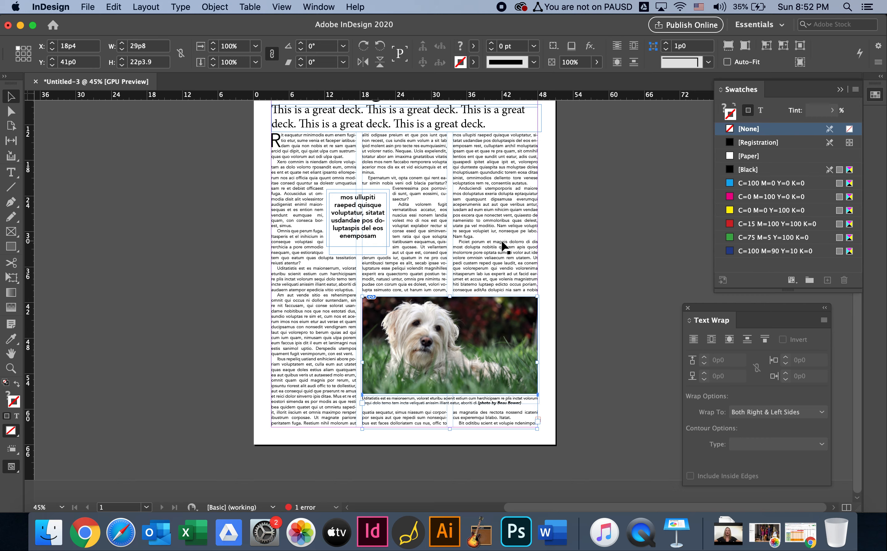
{"action": "key", "text": "shift+Down"}
{"action": "key", "text": "shift+Down"}
{"action": "key", "text": "shift+Down"}
{"action": "key", "text": "shift+Down"}
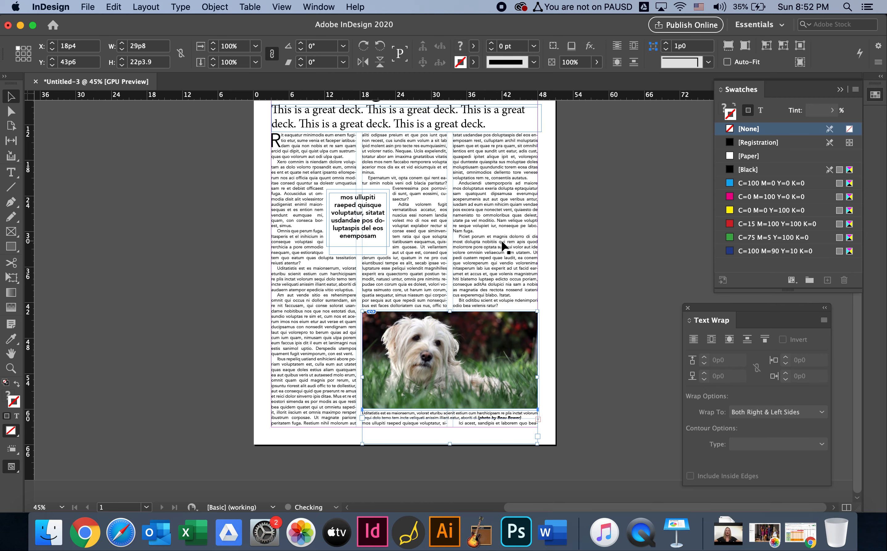
{"action": "left_click", "coordinate": [588, 291]}
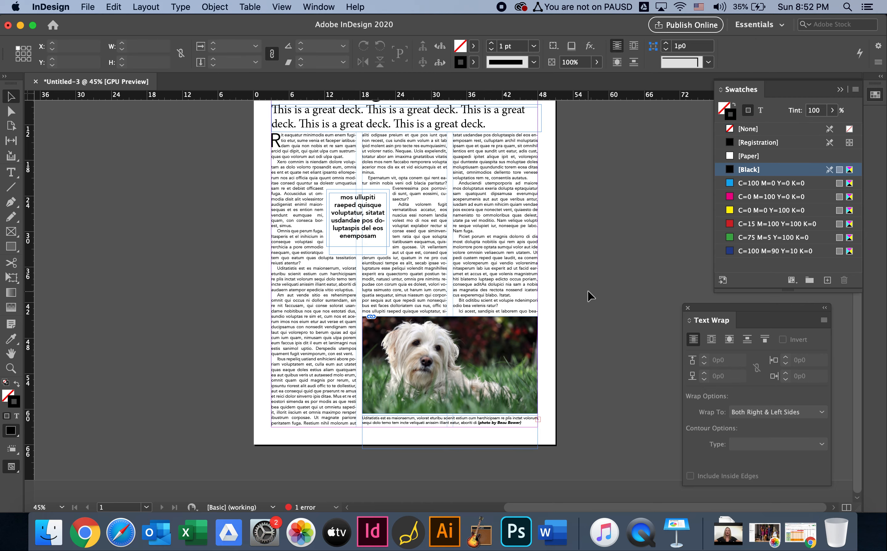
{"action": "scroll", "coordinate": [588, 292], "scroll_direction": "up", "scroll_amount": 3}
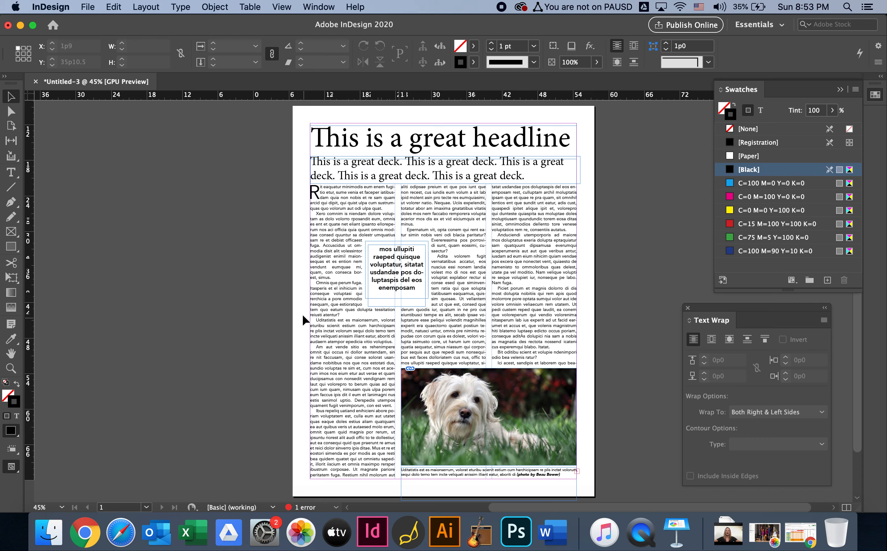
{"action": "key", "text": "w"}
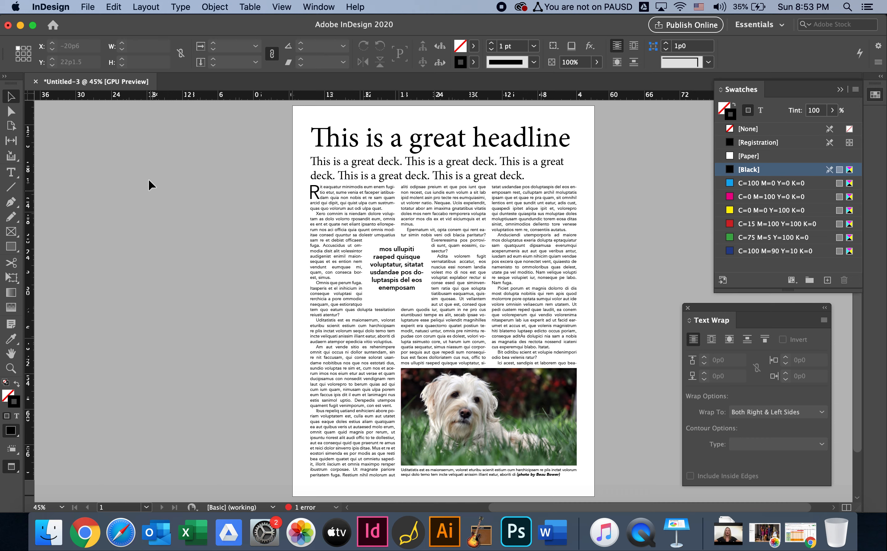
Set up saving a copy of the document under a new file name, "Mod Magazine" followed by the author's surname
{"action": "left_click", "coordinate": [86, 6]}
{"action": "left_click", "coordinate": [86, 6]}
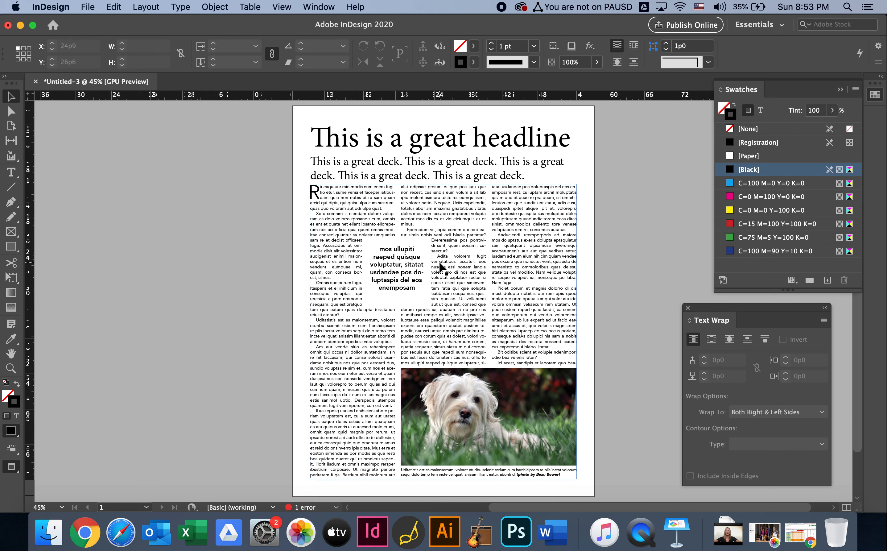
{"action": "left_click", "coordinate": [87, 6]}
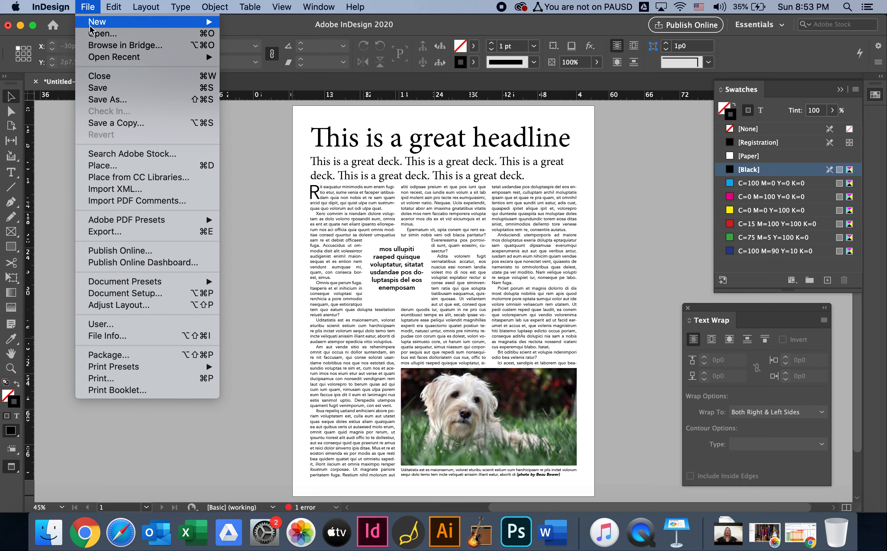
{"action": "left_click", "coordinate": [100, 104]}
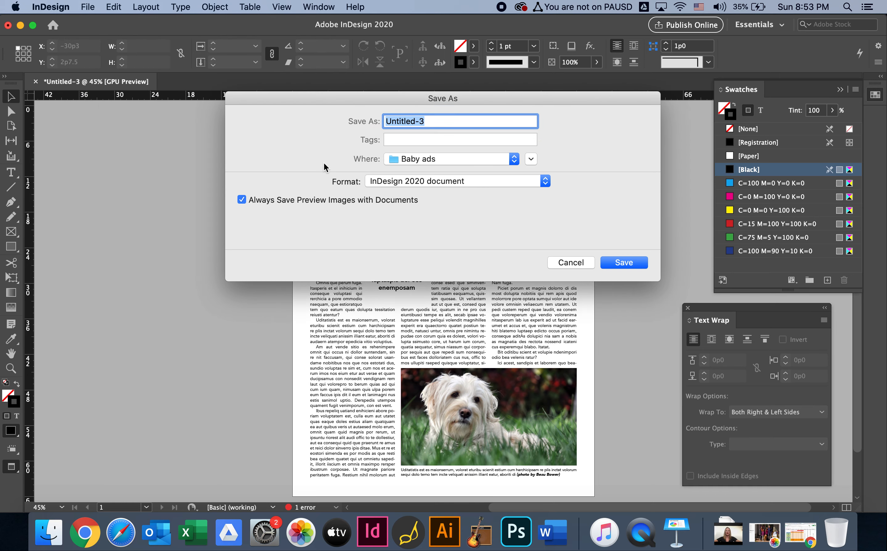
{"action": "left_click", "coordinate": [515, 159]}
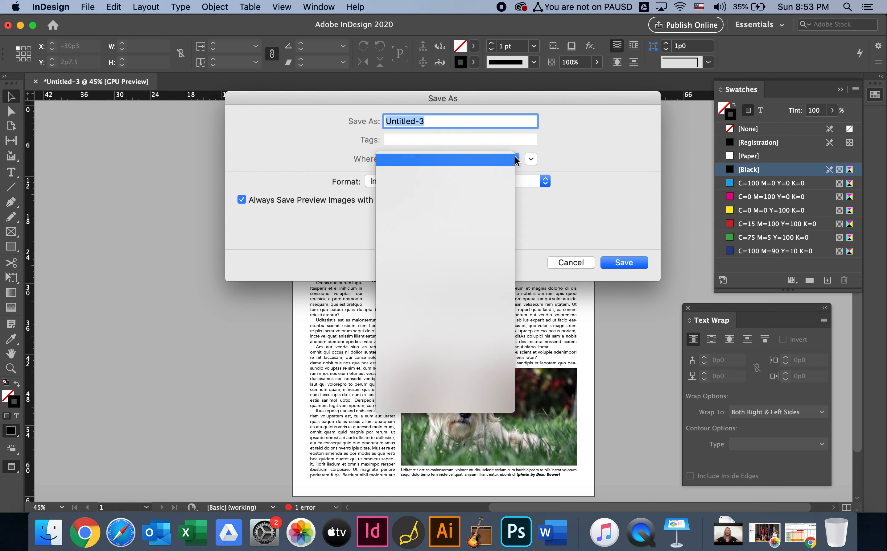
{"action": "left_click", "coordinate": [506, 172]}
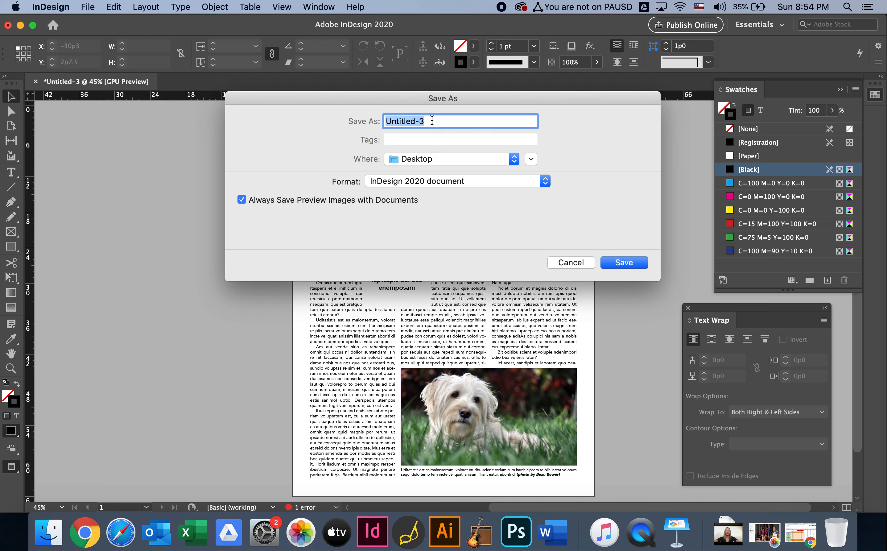
{"action": "type", "text": "M"}
{"action": "key", "text": "BackSpace"}
{"action": "type", "text": "od Magazine Wilson"}
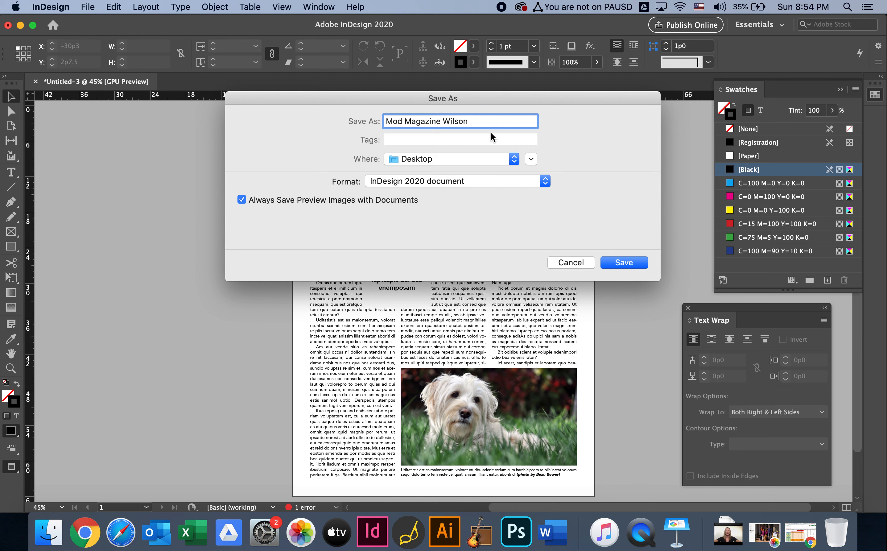
Choose the Beginning Journalism folder as the destination and save the document there in InDesign 2020 format
{"action": "left_click", "coordinate": [514, 160]}
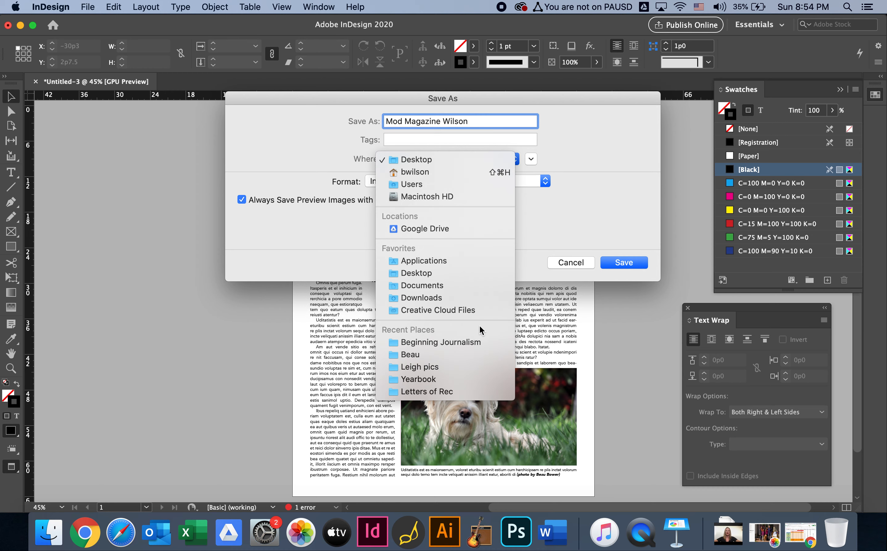
{"action": "left_click", "coordinate": [475, 343]}
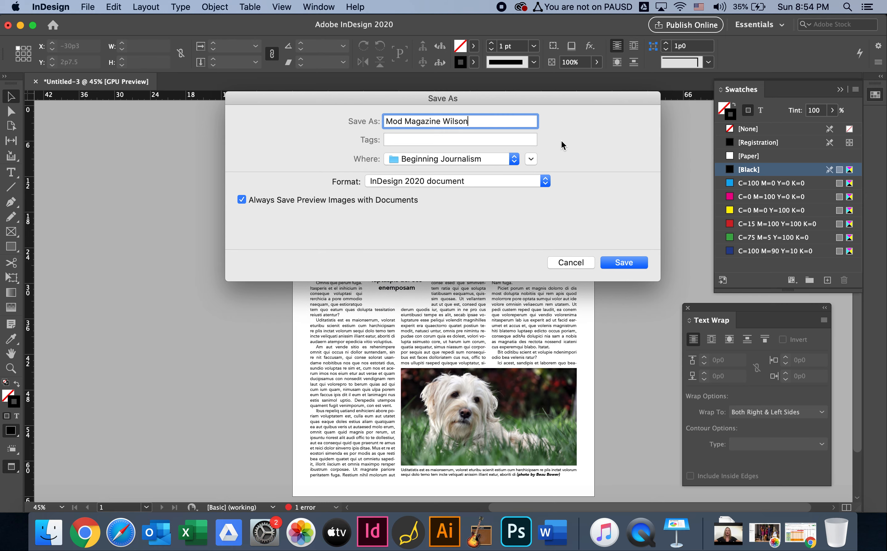
{"action": "left_click", "coordinate": [628, 263]}
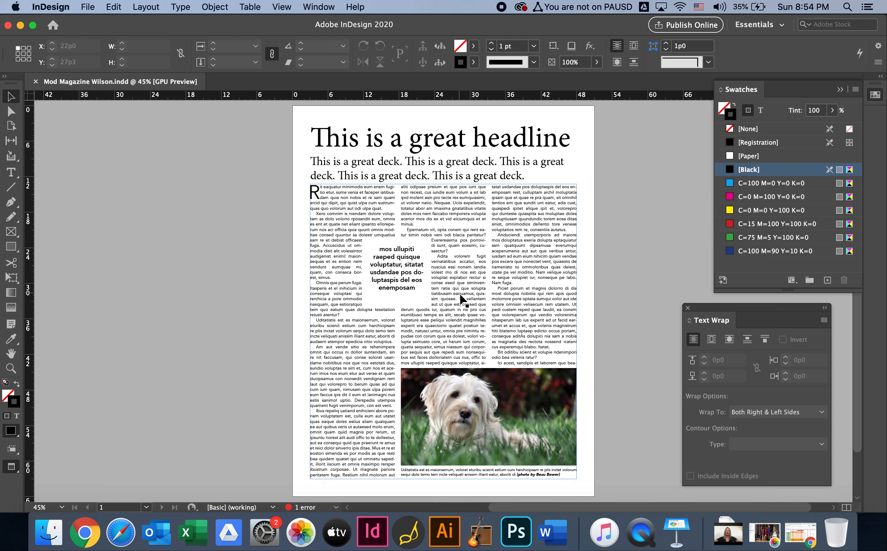
{"action": "left_click", "coordinate": [182, 137]}
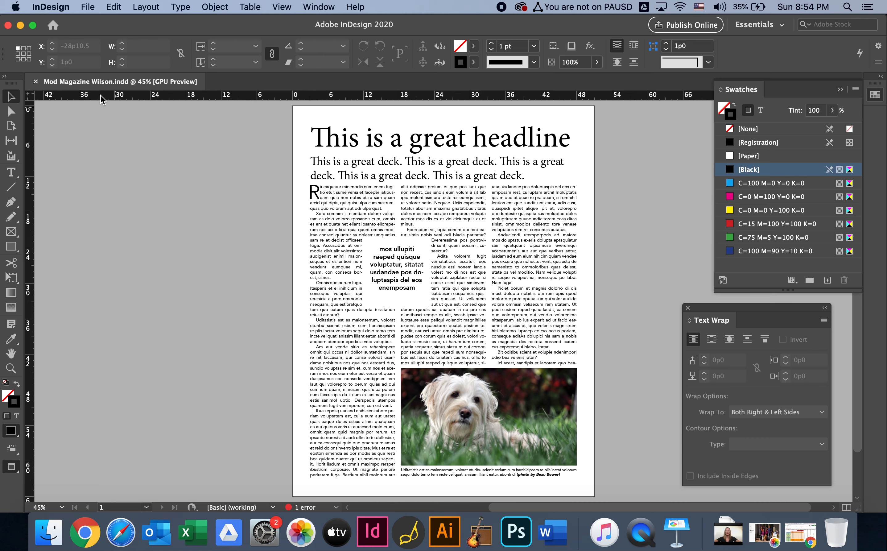
Set up an export of the document in Adobe PDF (Print) format to the Beginning Journalism folder under its document name
{"action": "left_click", "coordinate": [88, 8]}
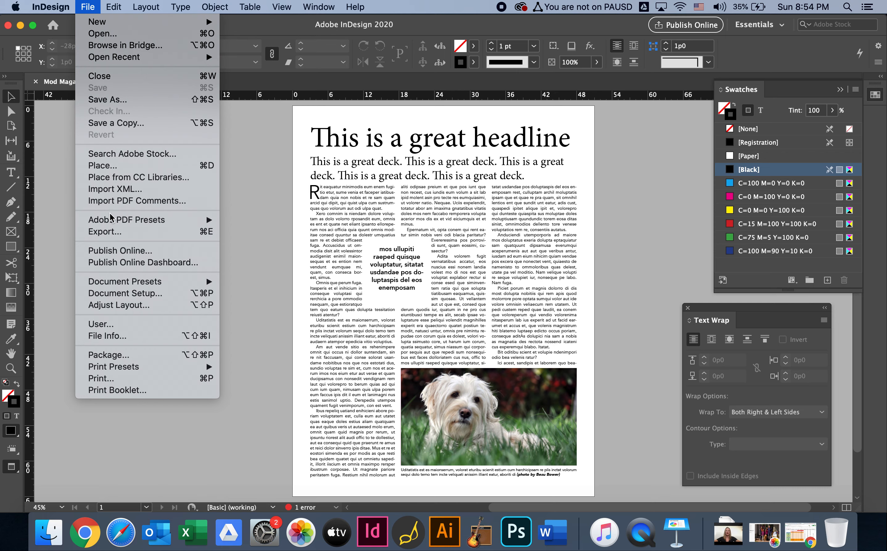
{"action": "left_click", "coordinate": [106, 231]}
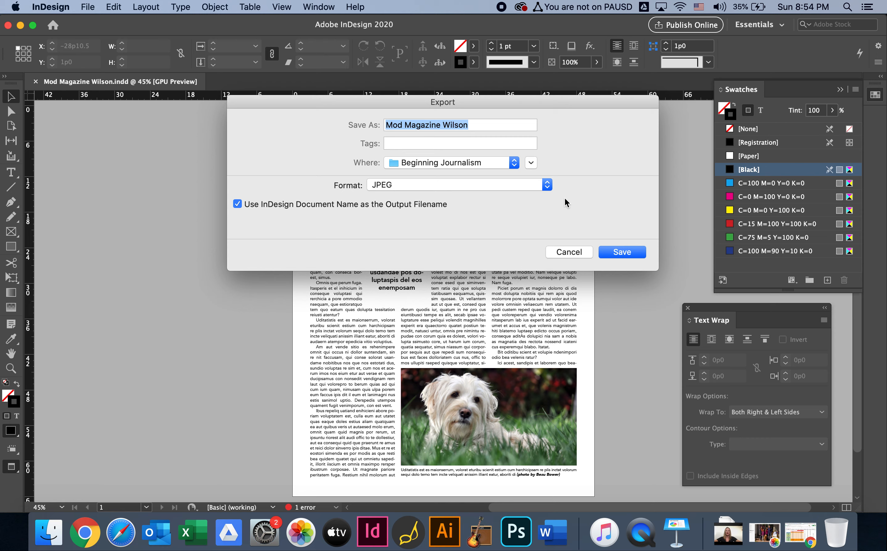
{"action": "left_click", "coordinate": [547, 185]}
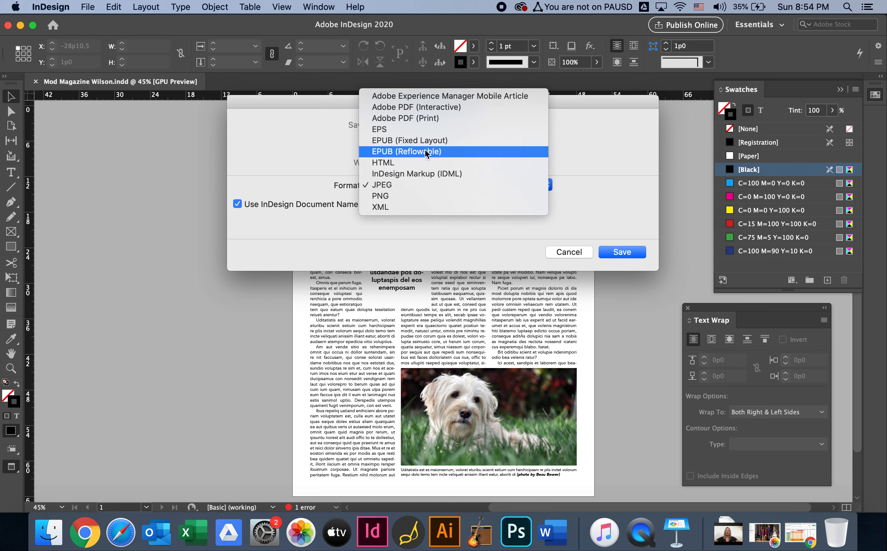
{"action": "left_click", "coordinate": [426, 118]}
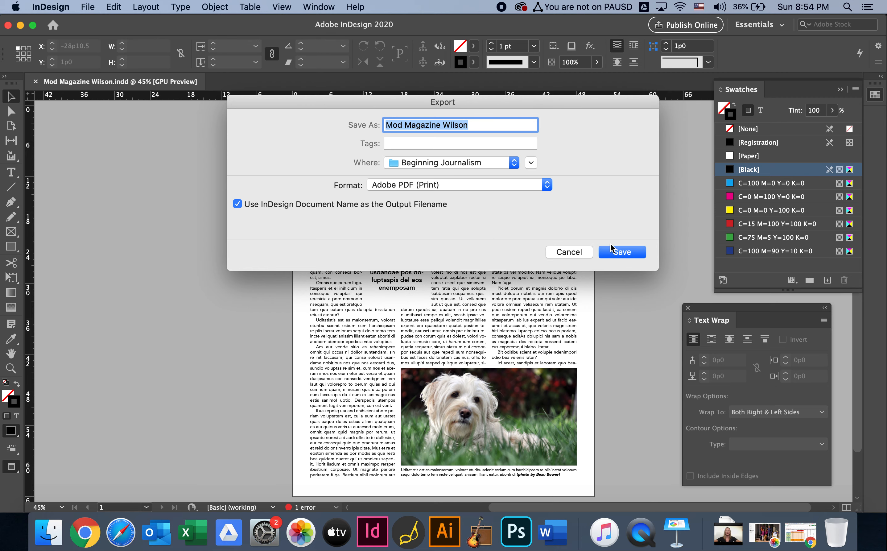
{"action": "left_click", "coordinate": [629, 254]}
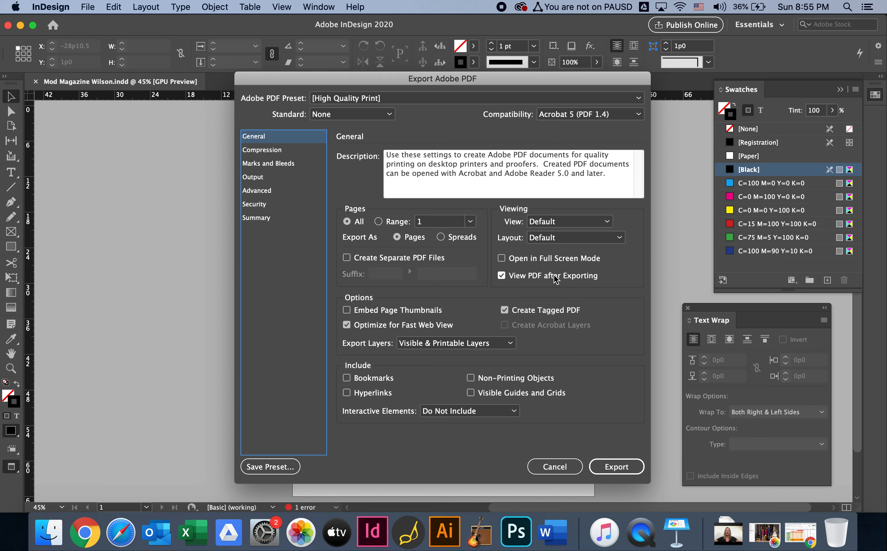
Export the PDF with the High Quality Print preset and viewing after export enabled, accepting the overset text
{"action": "left_click", "coordinate": [501, 277]}
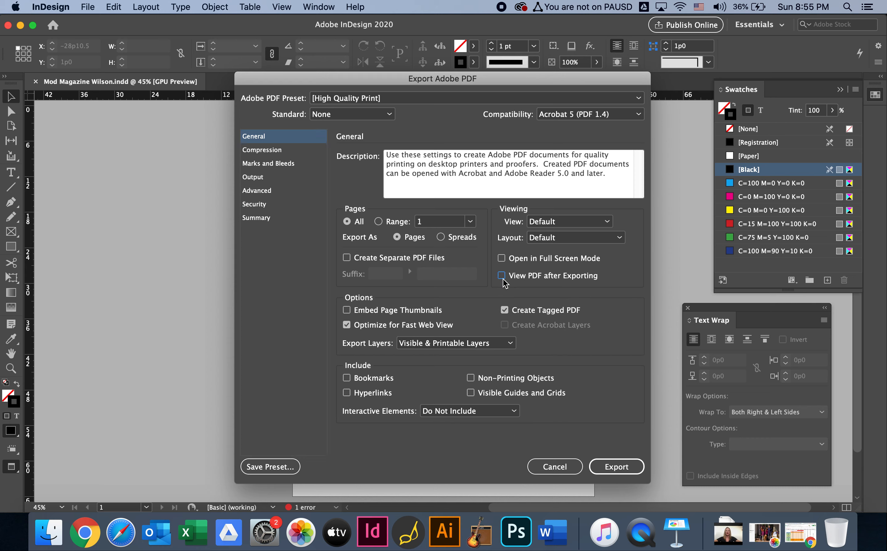
{"action": "left_click", "coordinate": [502, 276]}
{"action": "left_click", "coordinate": [614, 467]}
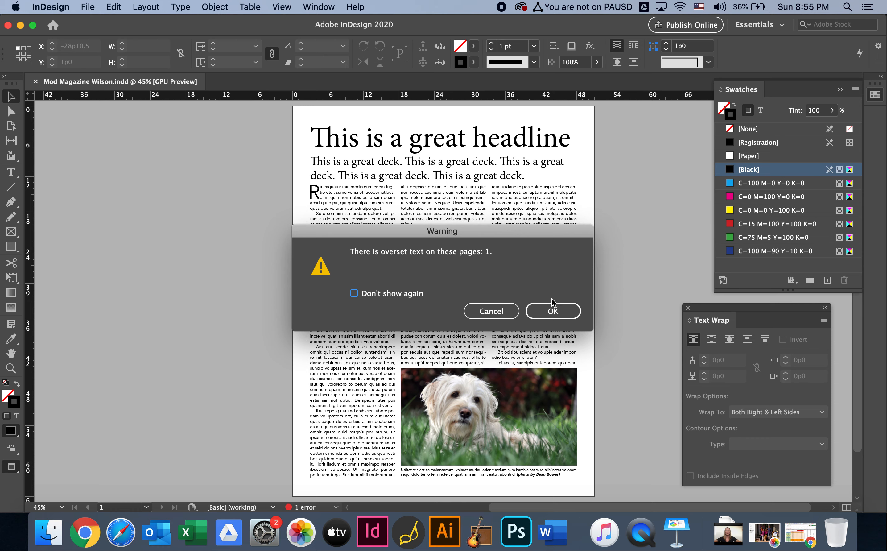
{"action": "left_click", "coordinate": [555, 311]}
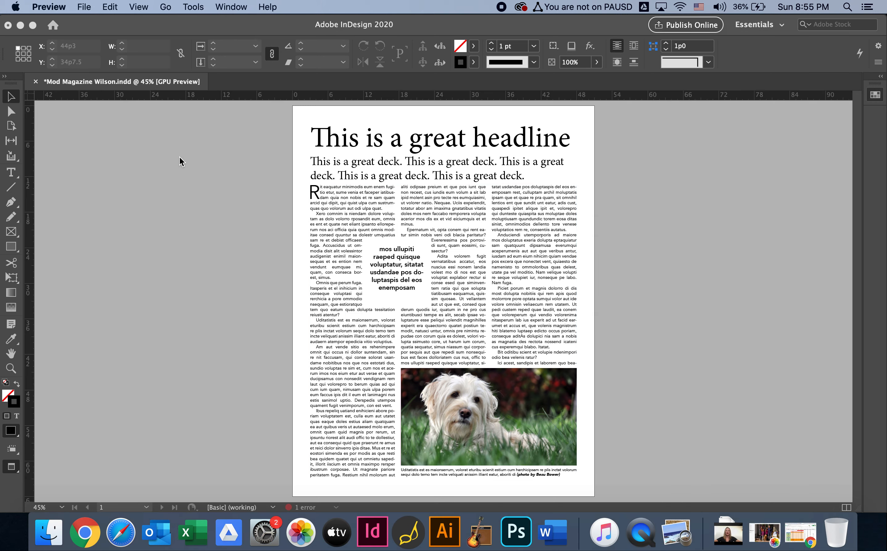
Check the full page of the exported PDF in Preview, and return to the InDesign document
{"action": "scroll", "coordinate": [375, 193], "scroll_direction": "down", "scroll_amount": 2}
{"action": "scroll", "coordinate": [376, 193], "scroll_direction": "up", "scroll_amount": 2}
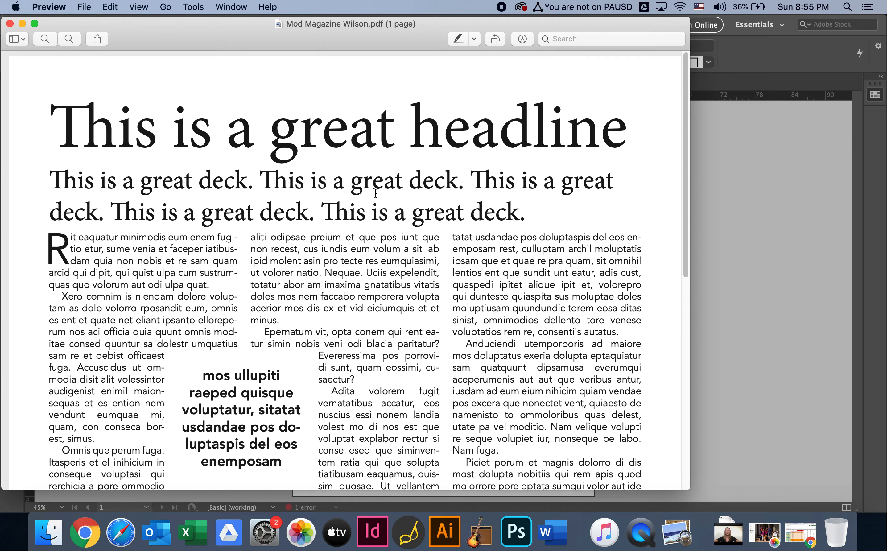
{"action": "key", "text": "super+minus"}
{"action": "key", "text": "super+minus"}
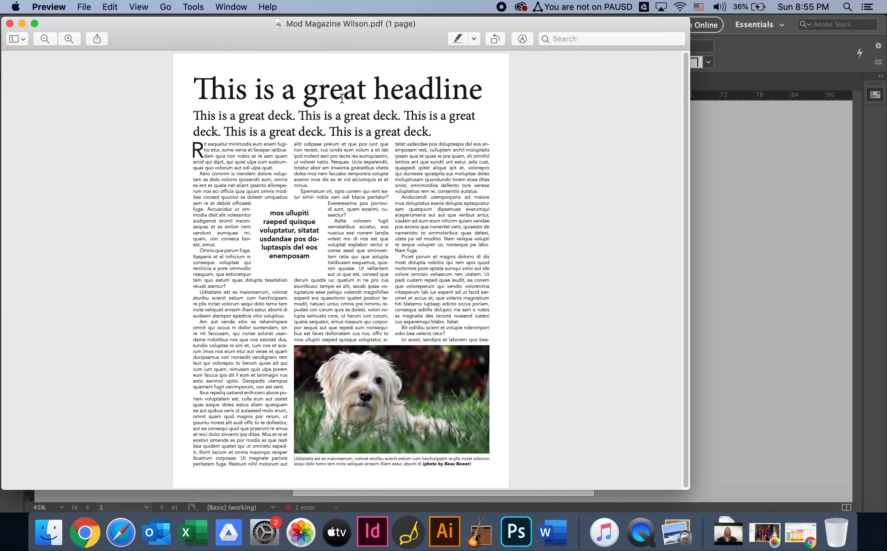
{"action": "left_click", "coordinate": [744, 215]}
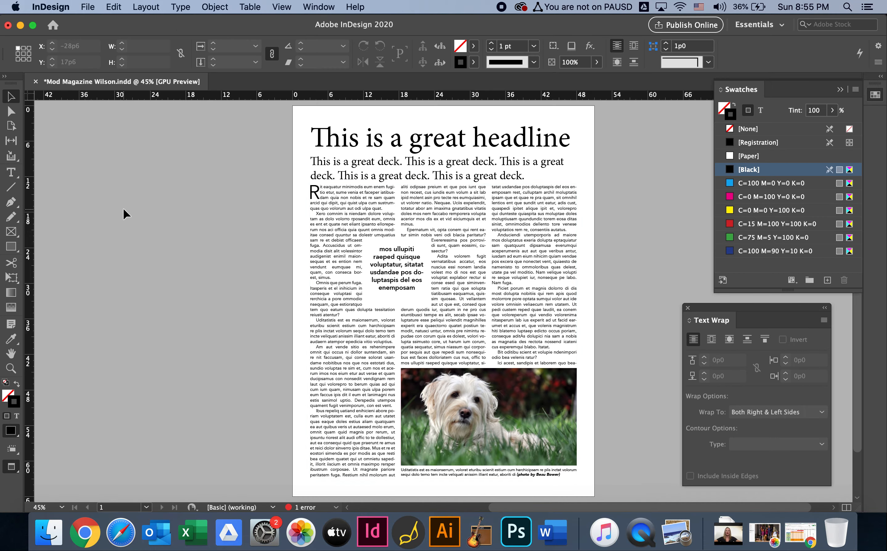